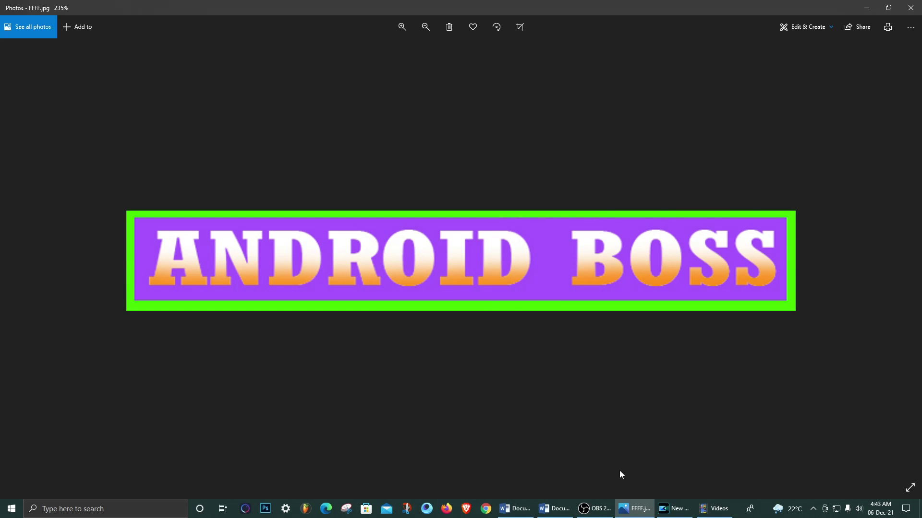
Step: Switch to the blank Word document and write "Android Boss" on the first line
left_click(555, 509)
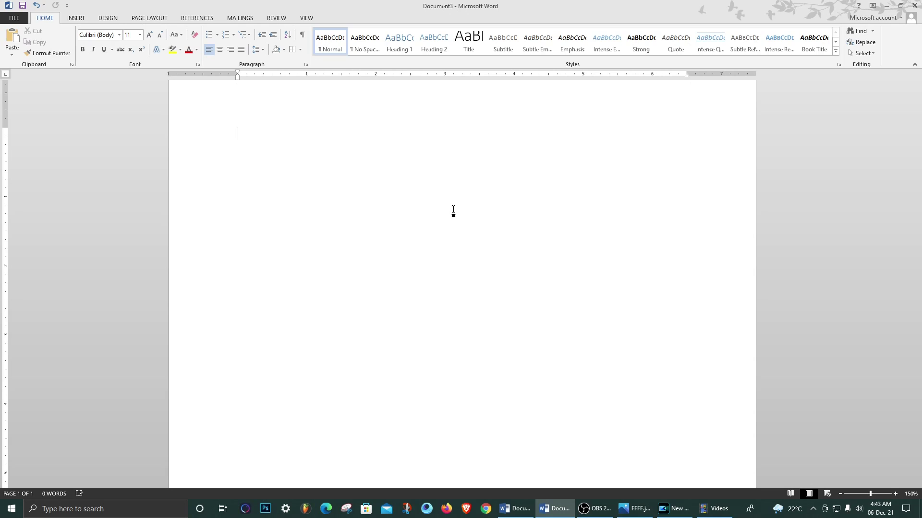
type("abdroid Boss")
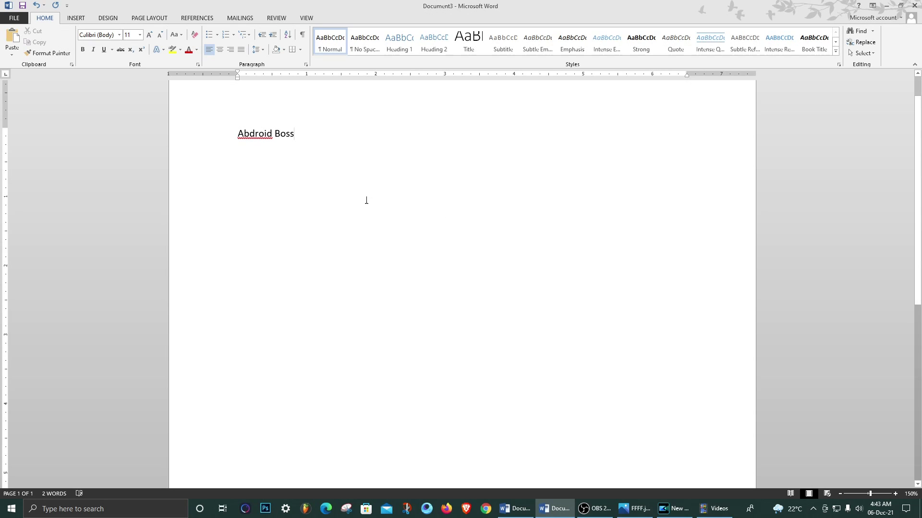
right_click(248, 139)
left_click(259, 153)
key("BackSpace")
key("Home")
type("n")
Step: Make the word "Boss" italic and the word "Android" bold
mouse_move(299, 135)
left_mouse_down()
mouse_move(238, 135)
mouse_move(300, 137)
left_mouse_up()
left_click(280, 135)
left_click(96, 52)
mouse_move(222, 136)
left_mouse_down()
mouse_move(300, 135)
mouse_move(239, 136)
left_mouse_up()
left_click(258, 135)
key("ctrl+b")
left_click(370, 148)
left_click_drag(298, 137, 235, 132)
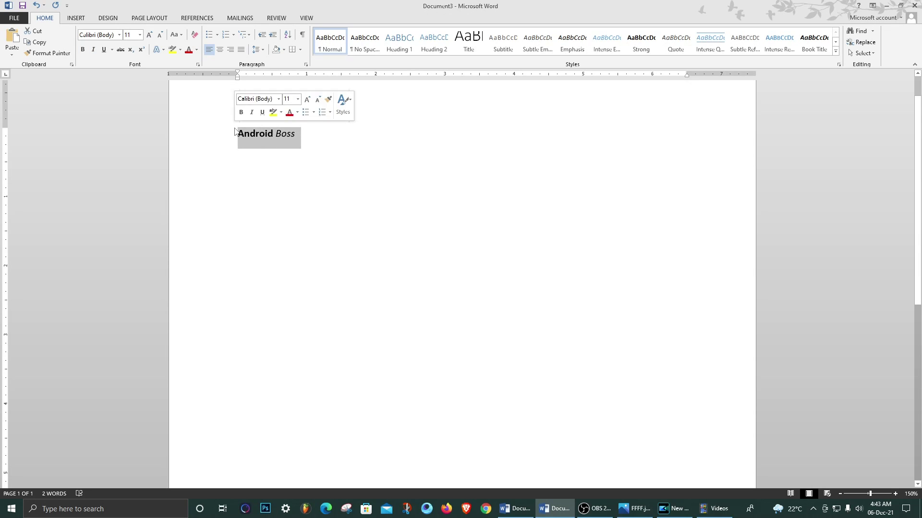
left_click(349, 154)
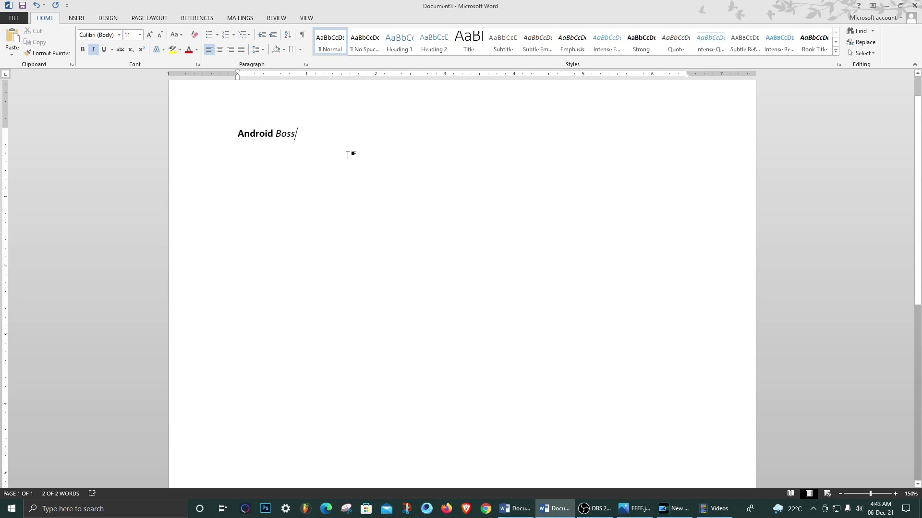
Step: Highlight the word "Android" in yellow and set its font color to red
double_click(260, 134)
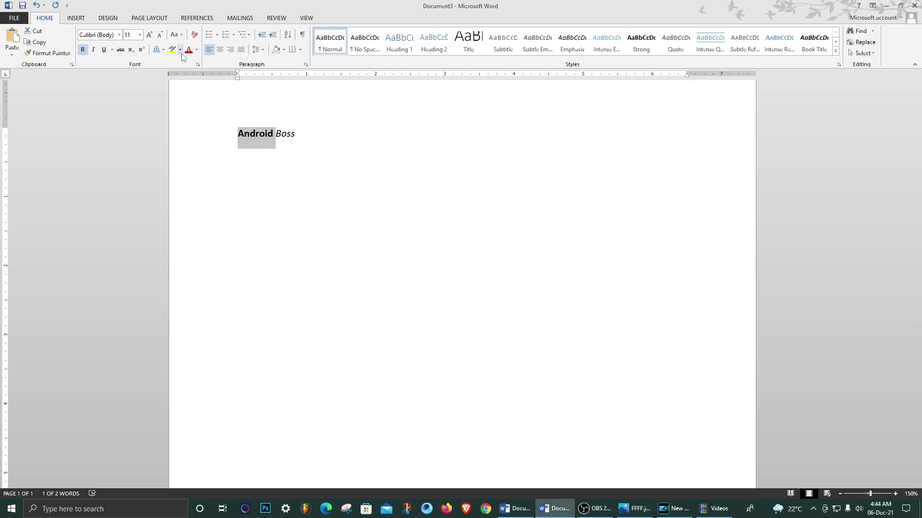
left_click(180, 49)
left_click(175, 63)
left_click(269, 136)
left_click(196, 50)
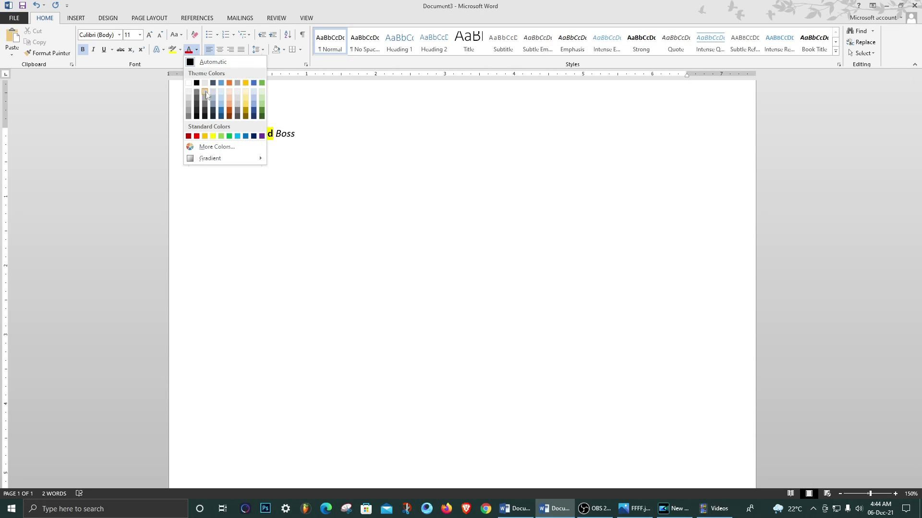
left_click(271, 162)
left_click_drag(273, 135, 238, 136)
left_click(191, 50)
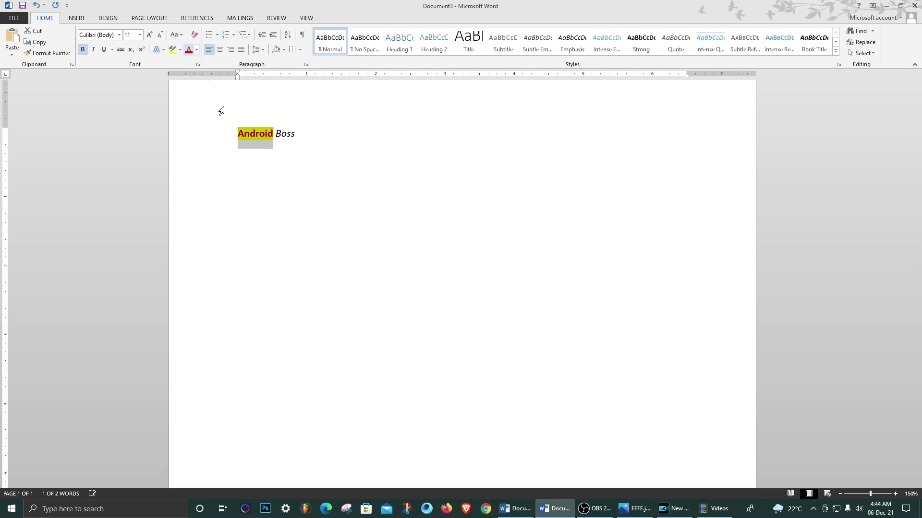
left_click(286, 135)
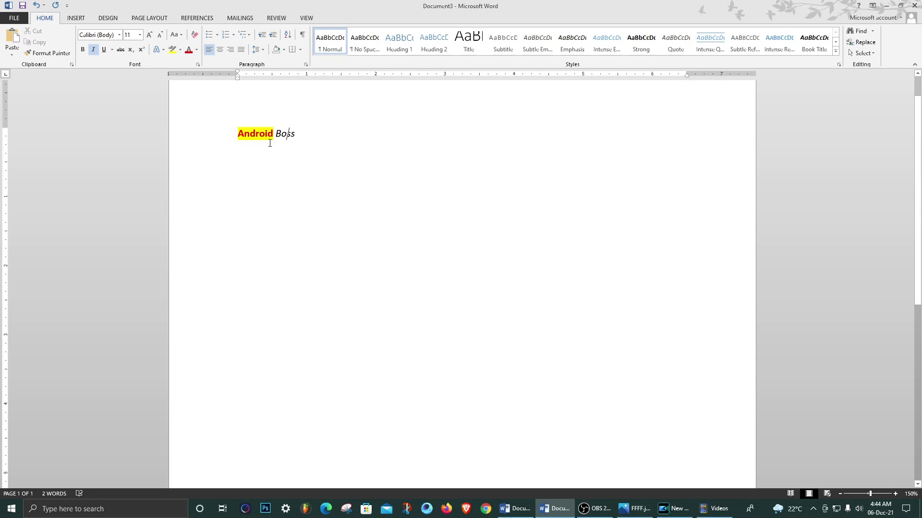
Step: Replace the "Android Boss" text with non-bold sample paragraphs generated by =rand()
left_click_drag(302, 136, 238, 135)
key("BackSpace")
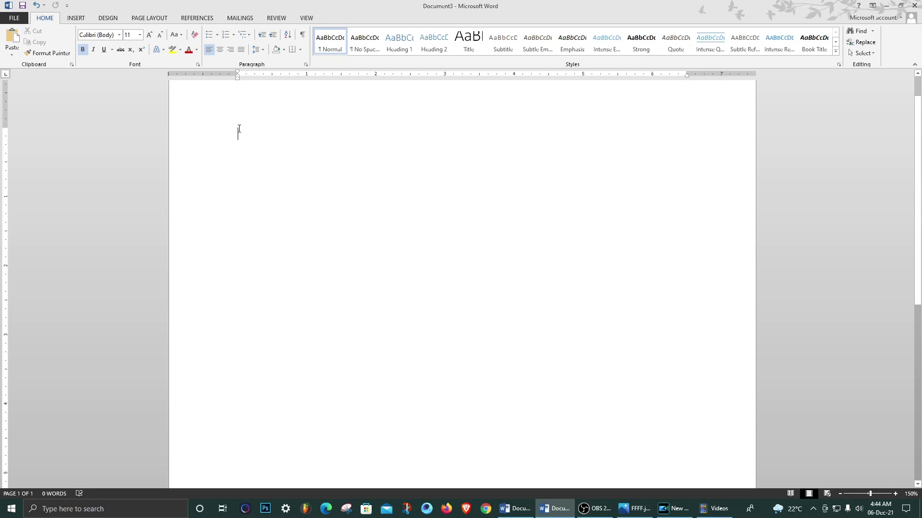
key("ctrl+b")
type("=")
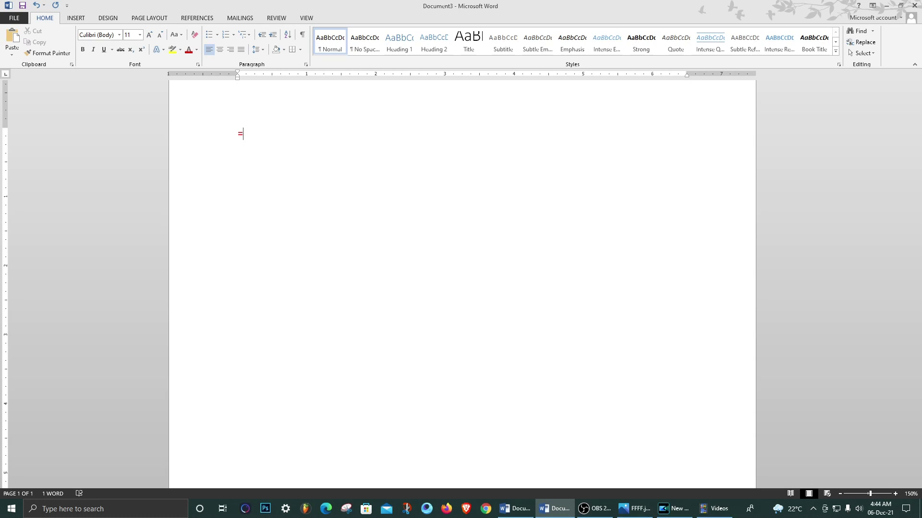
type("rand()")
key("Return")
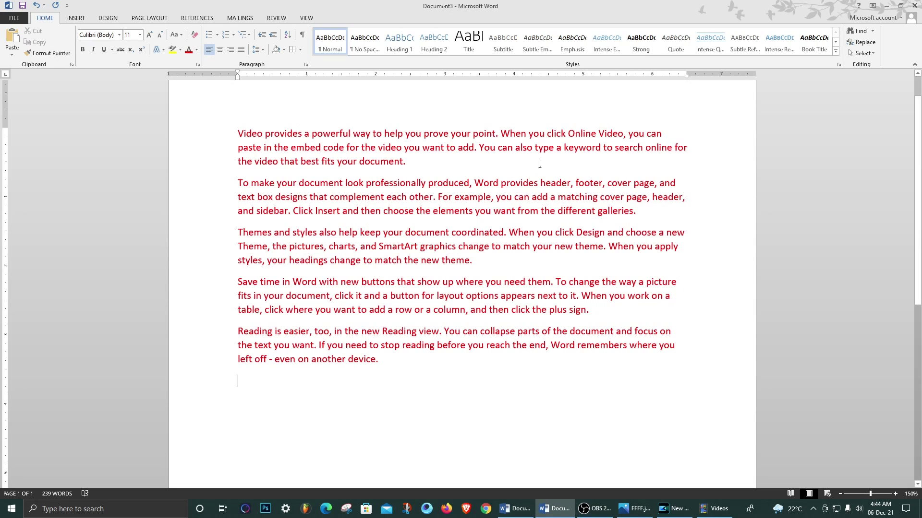
Step: Replace all the sample paragraphs with new sample text generated by =rand(3,3)
left_click_drag(422, 364, 196, 128)
key("Delete")
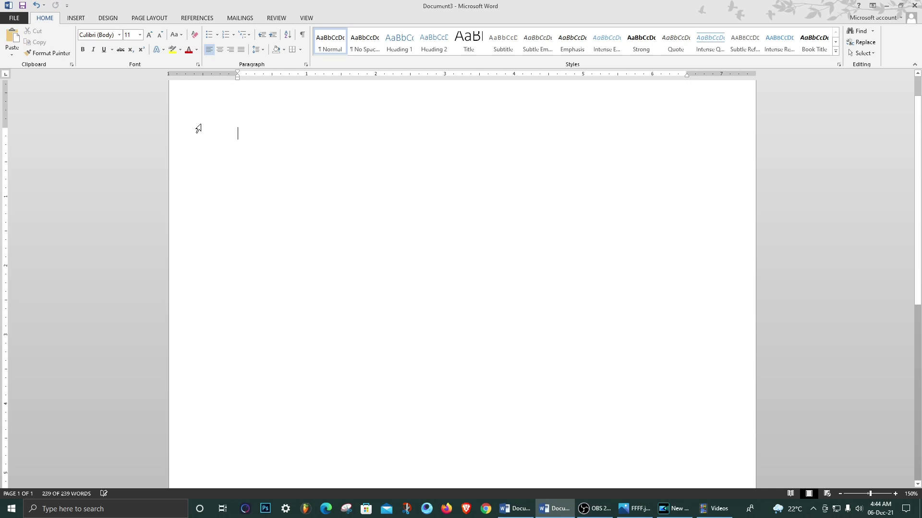
type("=ra")
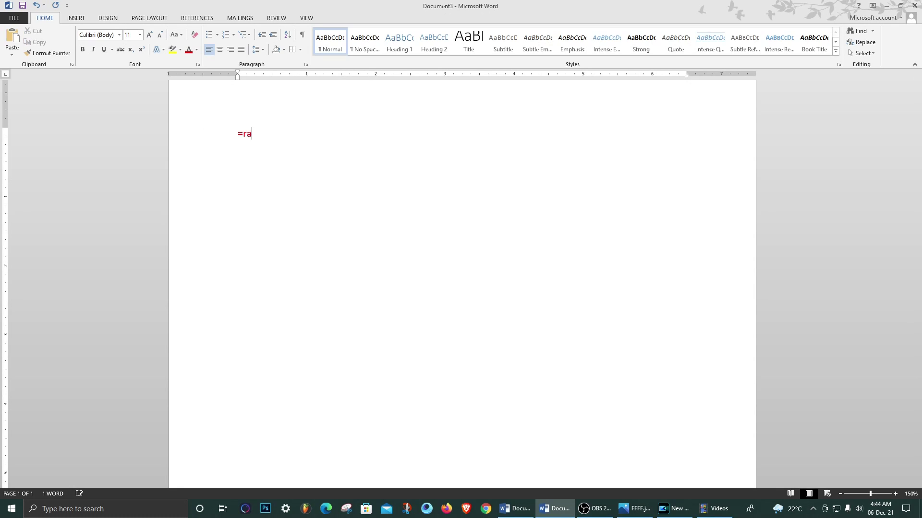
type("nd(3,3)")
key("Return")
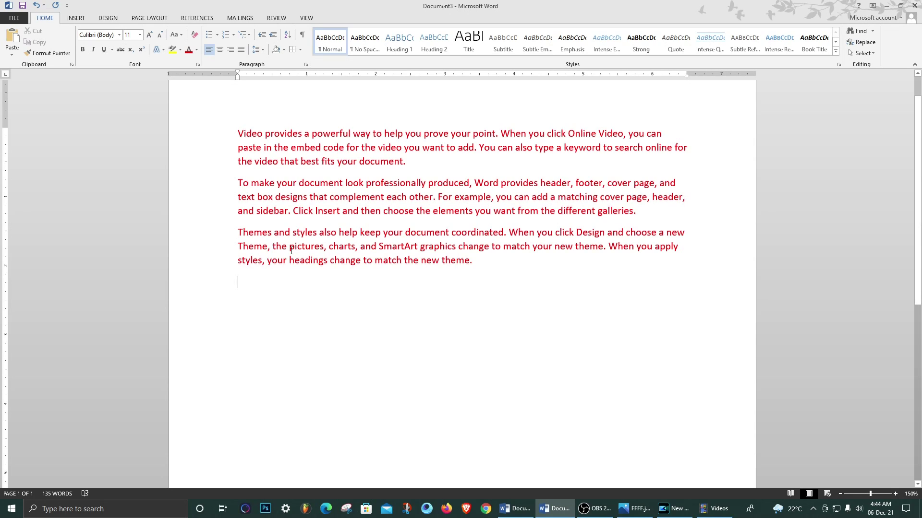
Step: Add more sample paragraphs below the existing text with =rand(4,4)
type("=rand")
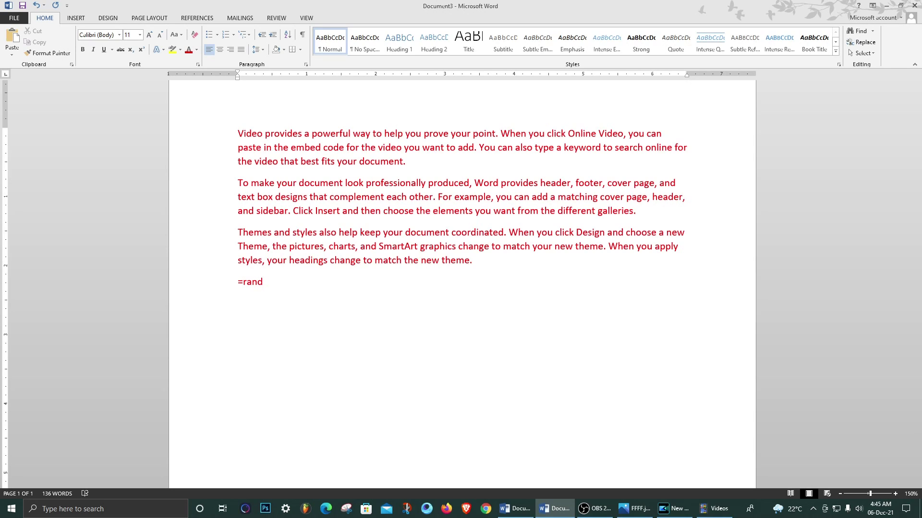
type("(4,4)\\")
key("BackSpace")
key("Return")
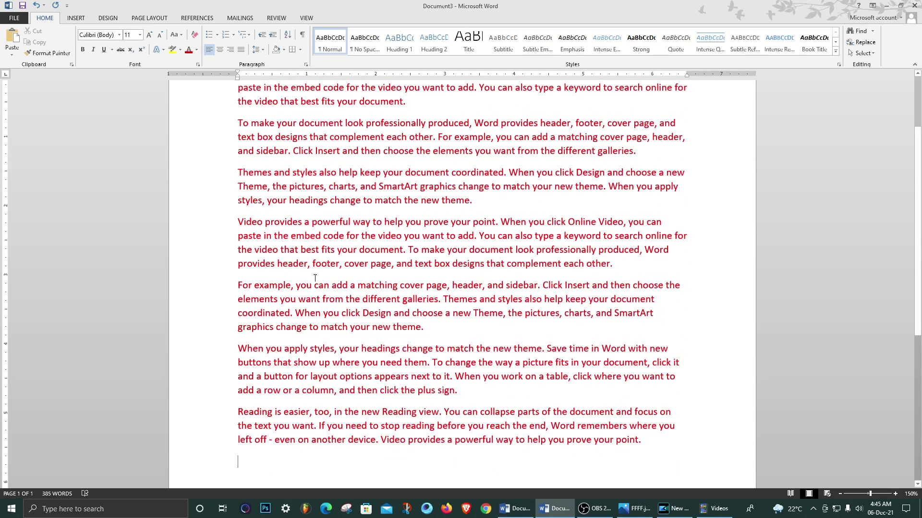
scroll(320, 200, "up", 3)
scroll(480, 288, "down", 3)
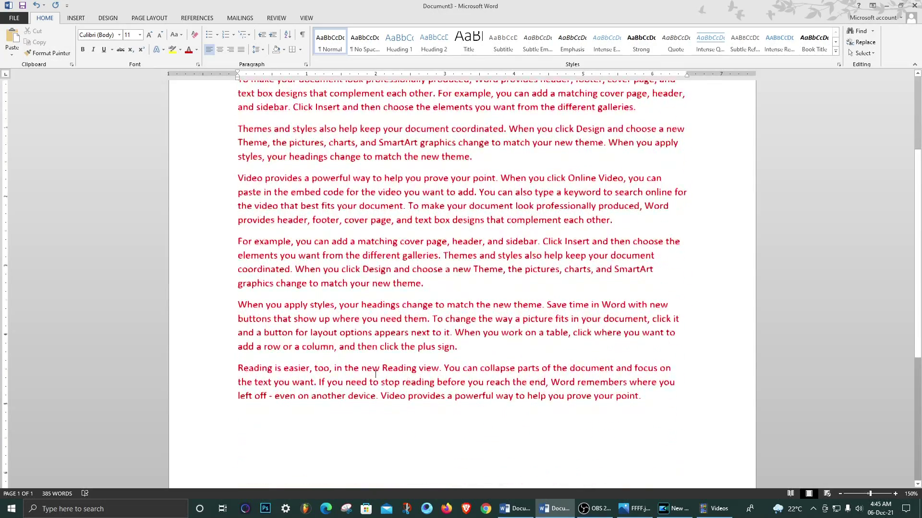
Step: Set the font size of the initial "V" in the fourth paragraph to 28
scroll(666, 416, "up", 3)
left_click_drag(238, 314, 244, 317)
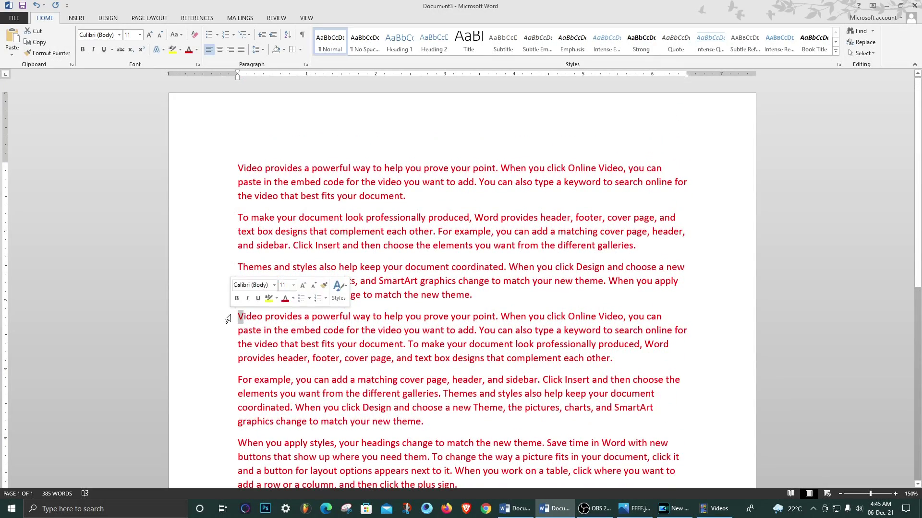
left_click(139, 35)
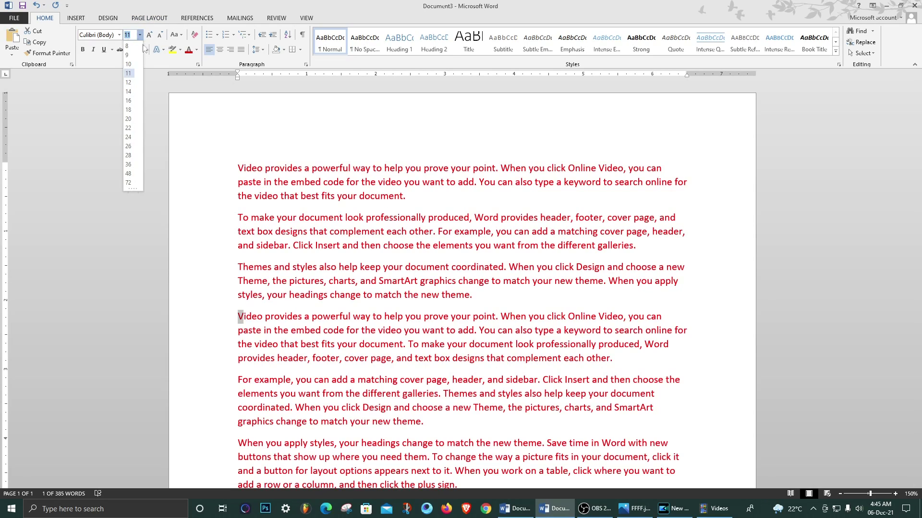
left_click(128, 155)
left_click(389, 375)
scroll(388, 374, "down", 5)
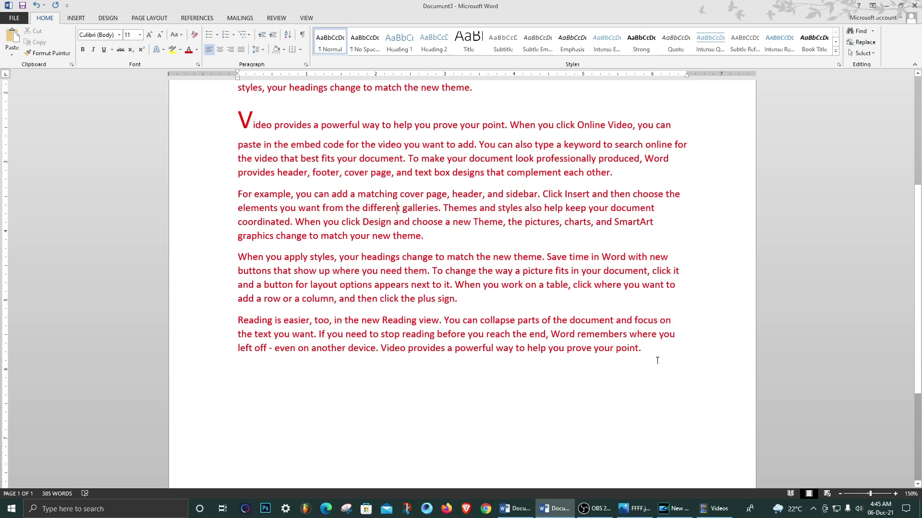
left_click_drag(646, 353, 237, 87)
scroll(238, 91, "up", 5)
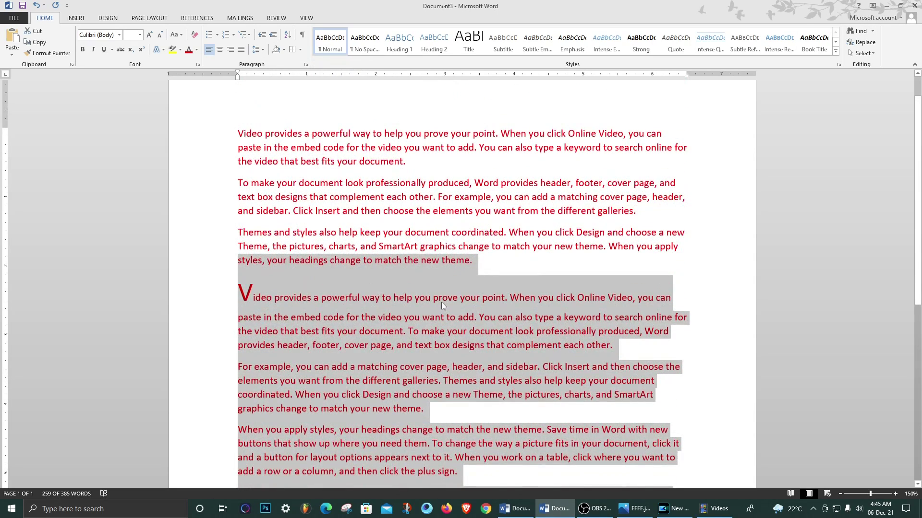
left_click(442, 302)
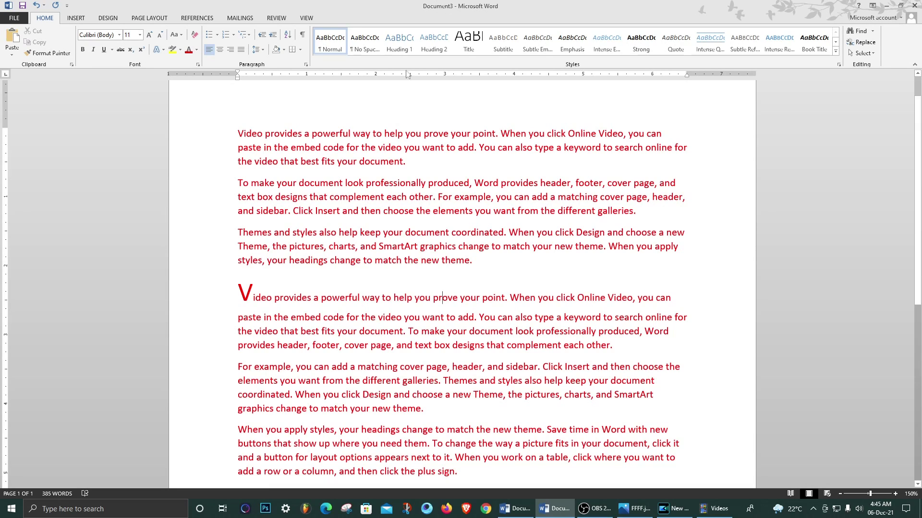
Step: Set the font size of the initial "V" in the first paragraph to 24
left_click_drag(245, 133, 229, 131)
left_click(140, 35)
left_click(132, 139)
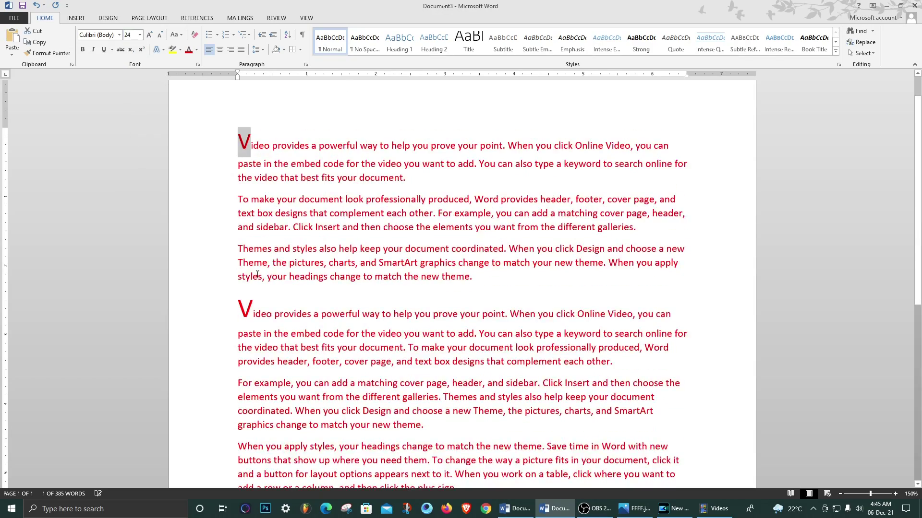
left_click(340, 277)
Step: Enlarge the initial "T" of the second paragraph, "To make your document", with a bigger font size
scroll(262, 207, "down", 3)
scroll(262, 207, "up", 3)
left_click_drag(245, 199, 232, 200)
left_click(140, 34)
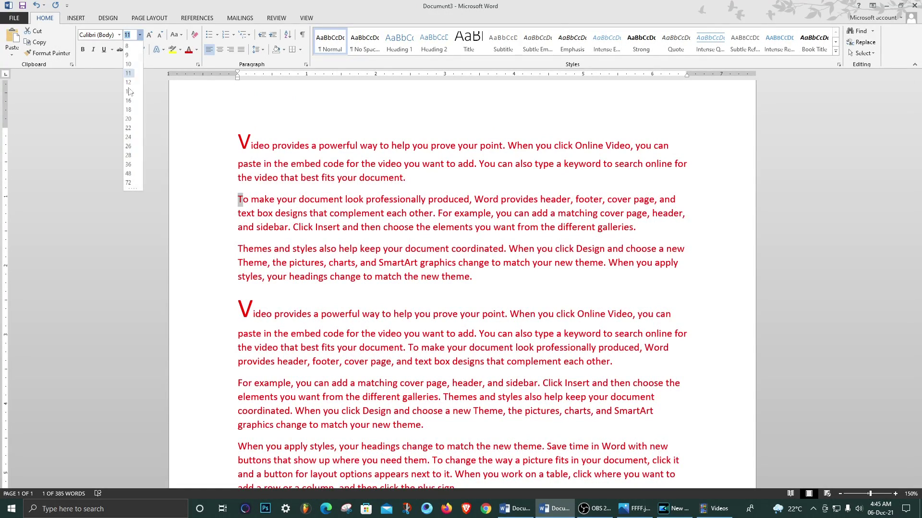
left_click(131, 138)
left_click(424, 233)
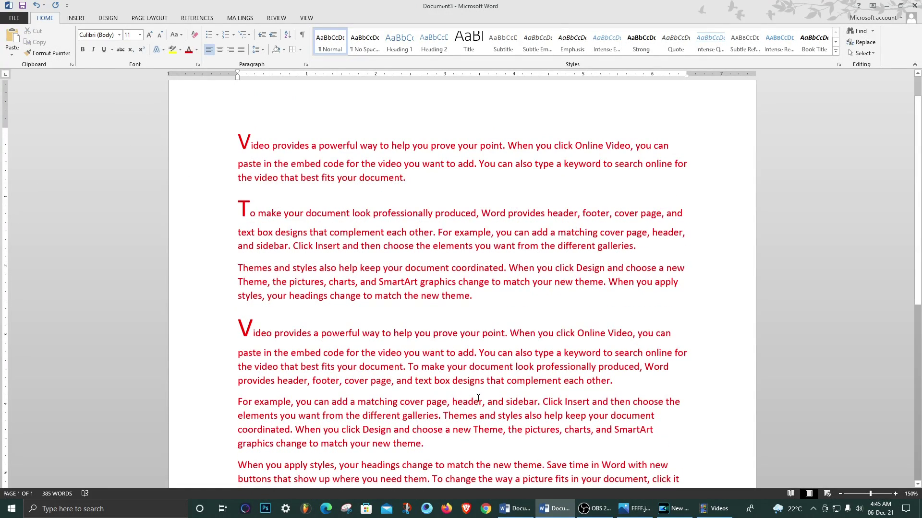
Step: Set the font size of the initial "W" in the paragraph "When you apply styles" to 22
scroll(533, 416, "down", 7)
scroll(533, 415, "up", 4)
scroll(532, 416, "up", 2)
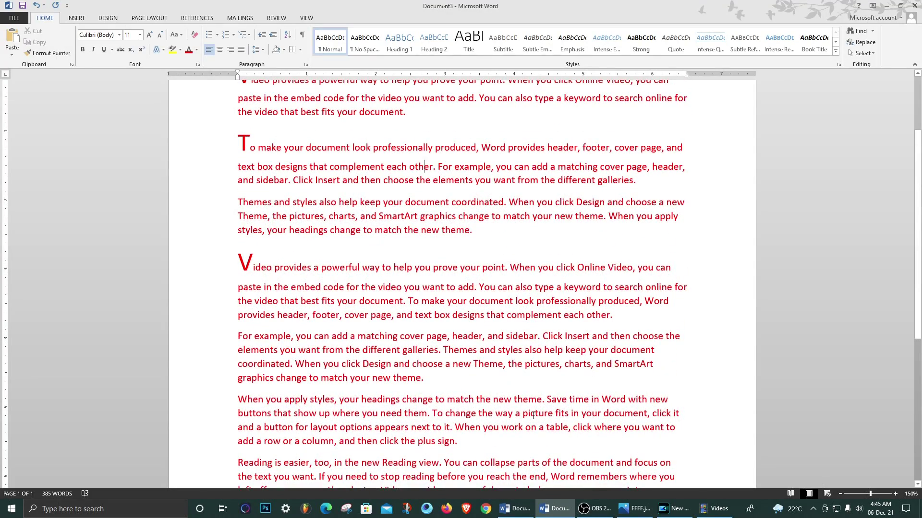
scroll(533, 415, "down", 6)
scroll(600, 398, "up", 4)
scroll(615, 386, "down", 1)
double_click(243, 334)
left_click(242, 334)
left_click_drag(245, 333, 234, 331)
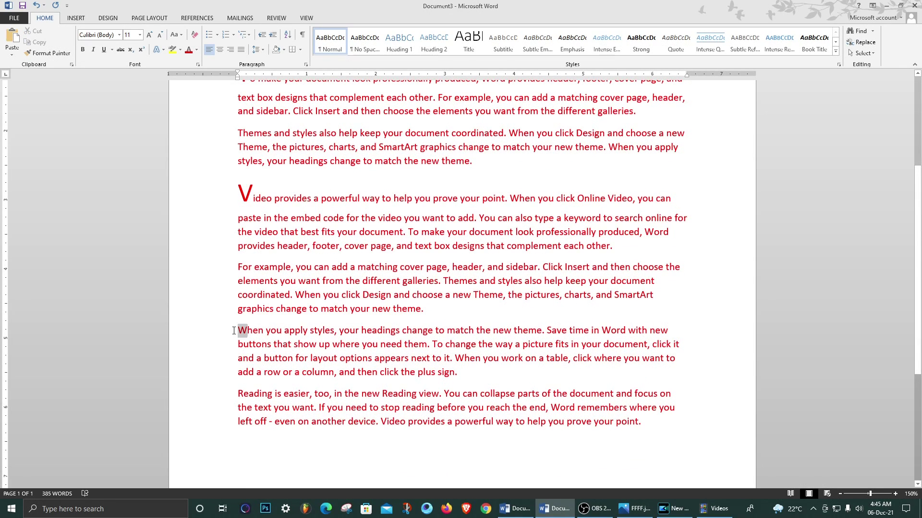
left_click(140, 35)
left_click(129, 135)
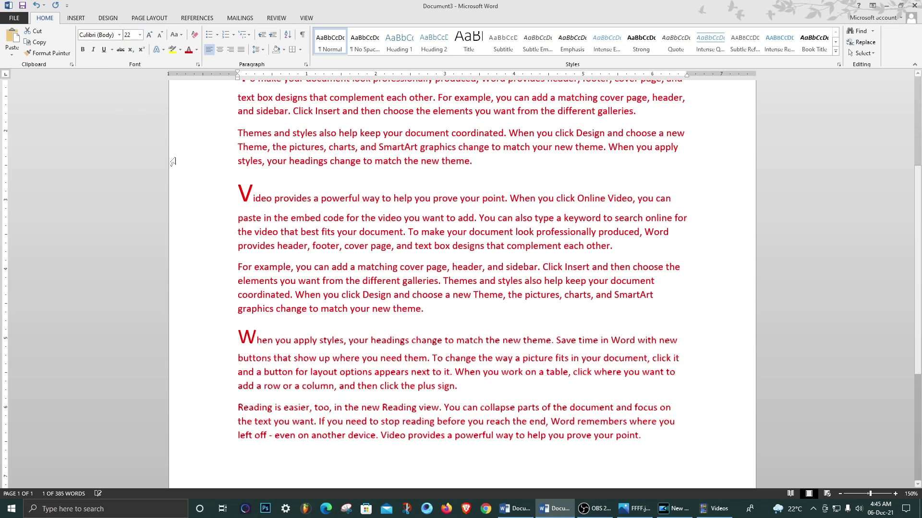
Step: Enlarge the initial "F" of the paragraph beginning "For example" with a bigger font size
left_click_drag(244, 267, 235, 267)
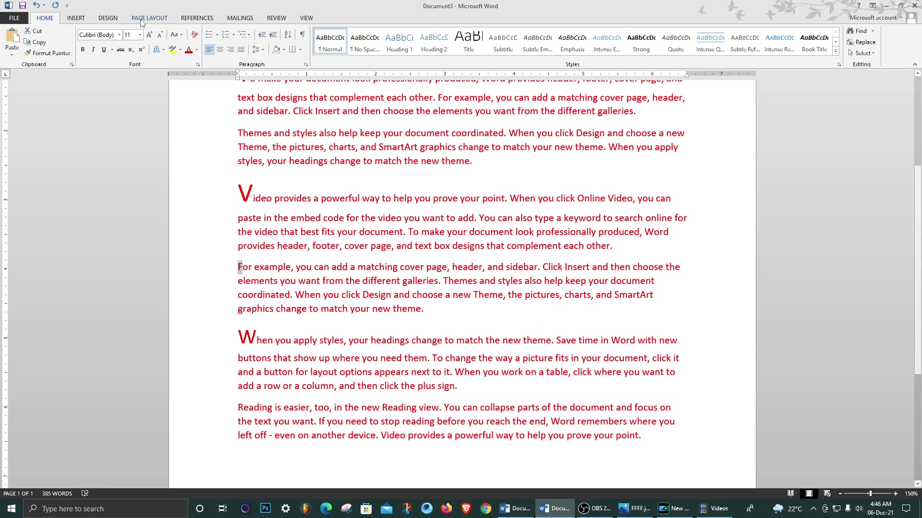
left_click(140, 35)
left_click(128, 145)
left_click(298, 281)
scroll(511, 394, "down", 2)
scroll(512, 396, "up", 6)
scroll(512, 400, "down", 3)
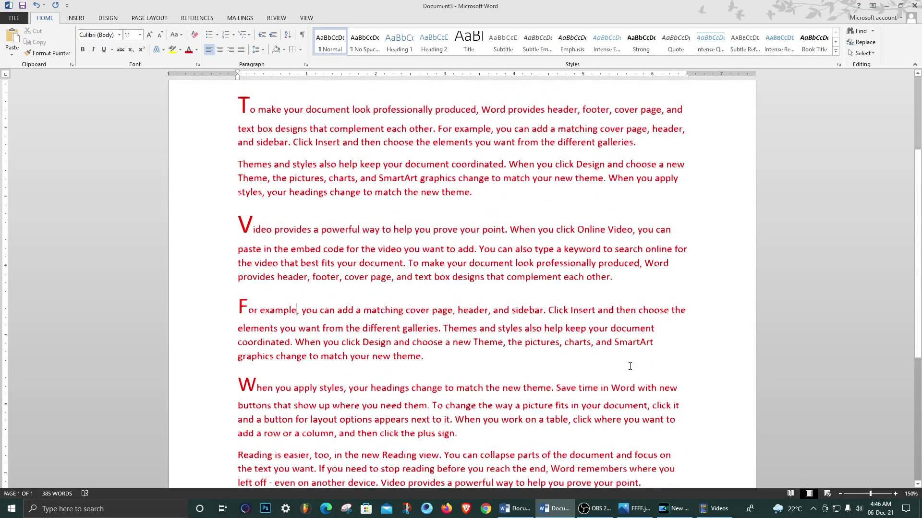
scroll(629, 367, "down", 3)
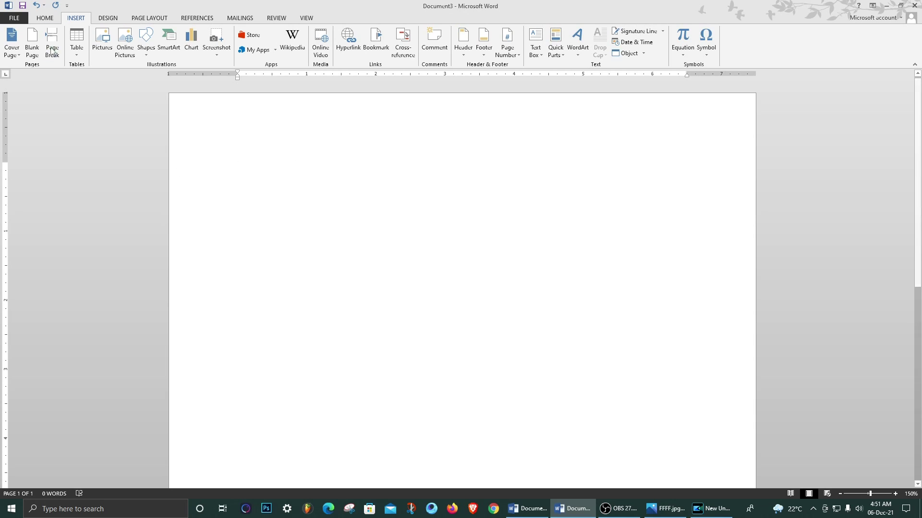
left_click(169, 43)
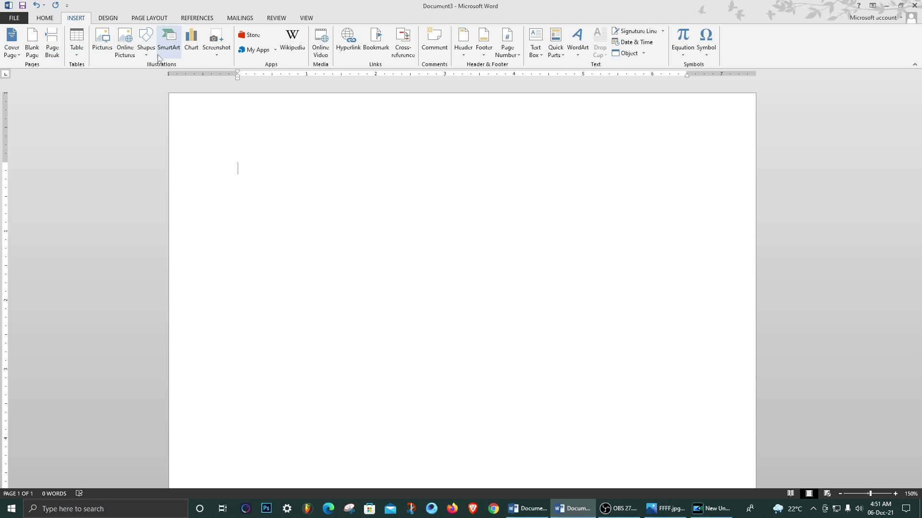
left_click(619, 162)
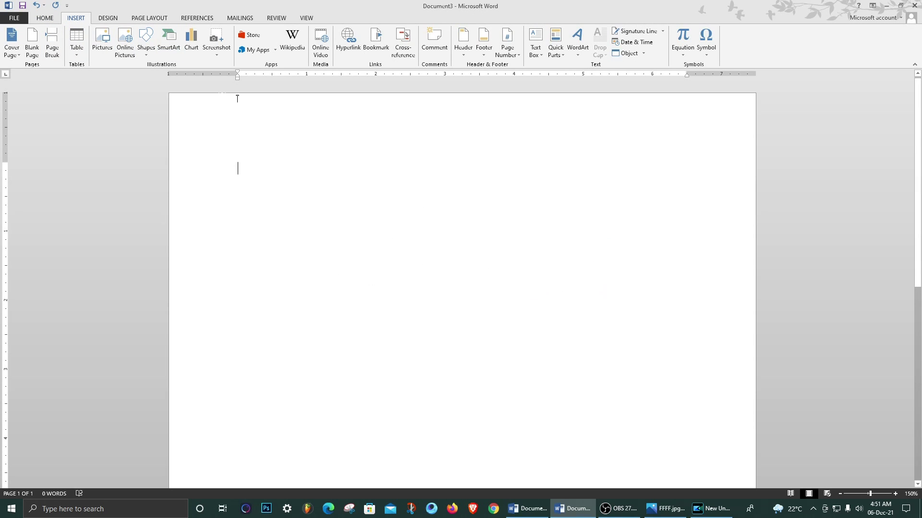
Step: Draw a nearly horizontal straight line about 6.08" wide near the top of the blank page and undo it
left_click(146, 44)
left_click(152, 77)
mouse_move(234, 146)
left_mouse_down()
mouse_move(642, 171)
mouse_move(641, 140)
mouse_move(650, 158)
mouse_move(651, 141)
left_mouse_up()
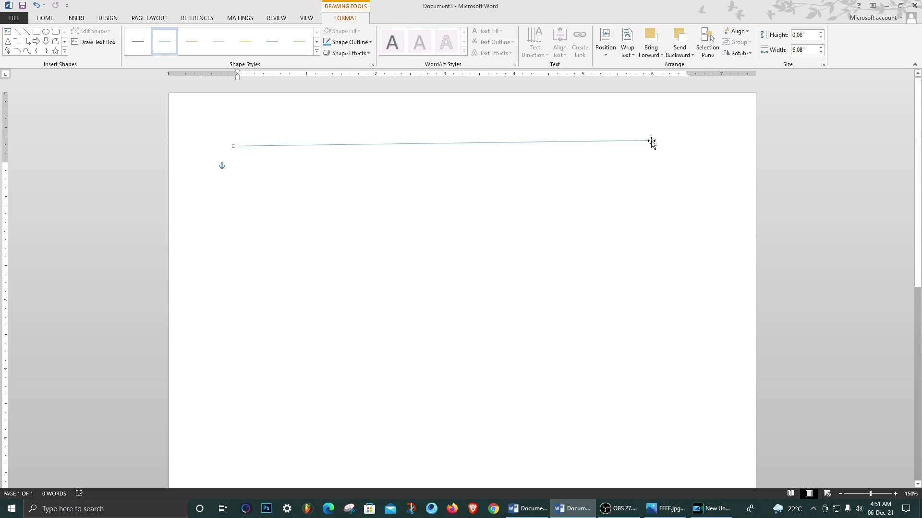
key("ctrl+z")
key("ctrl+z")
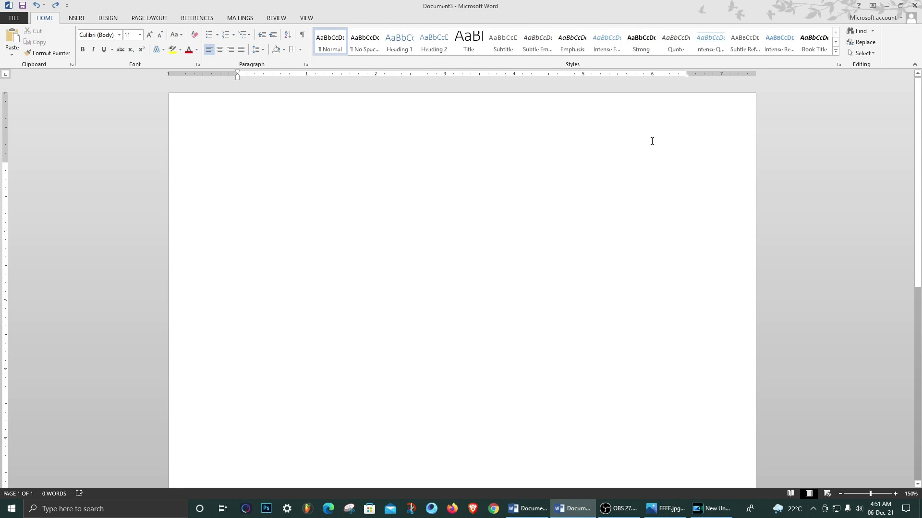
Step: Insert a thin full-width horizontal line at the start of the blank page from three hyphens (---)
type("-")
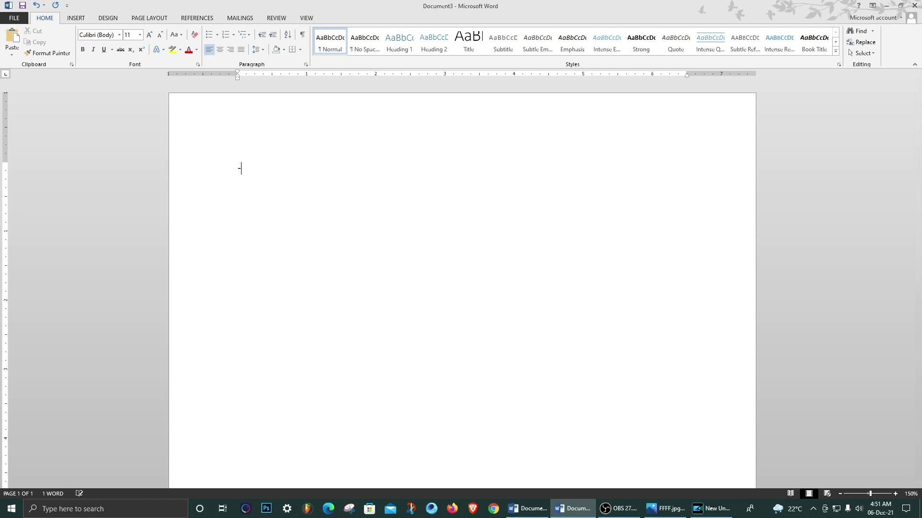
type("sdfasd-zcfdsf")
key("BackSpace")
key("BackSpace")
key("BackSpace")
key("BackSpace")
key("BackSpace")
key("BackSpace")
key("BackSpace")
key("BackSpace")
key("BackSpace")
key("BackSpace")
key("BackSpace")
key("BackSpace")
key("BackSpace")
type("--")
key("Return")
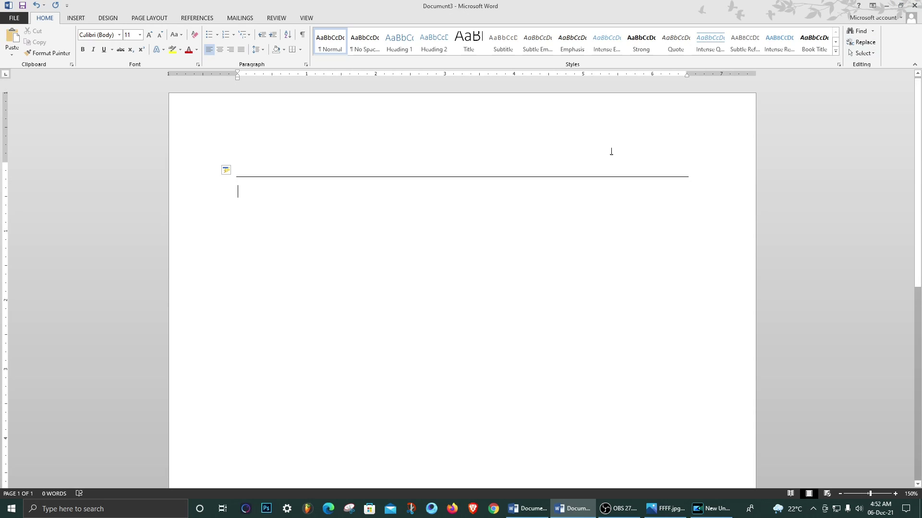
Step: Move the thin horizontal line up toward the upper edge of the page
left_click_drag(591, 177, 594, 144)
left_click_drag(594, 98, 584, 200)
key("ctrl+z")
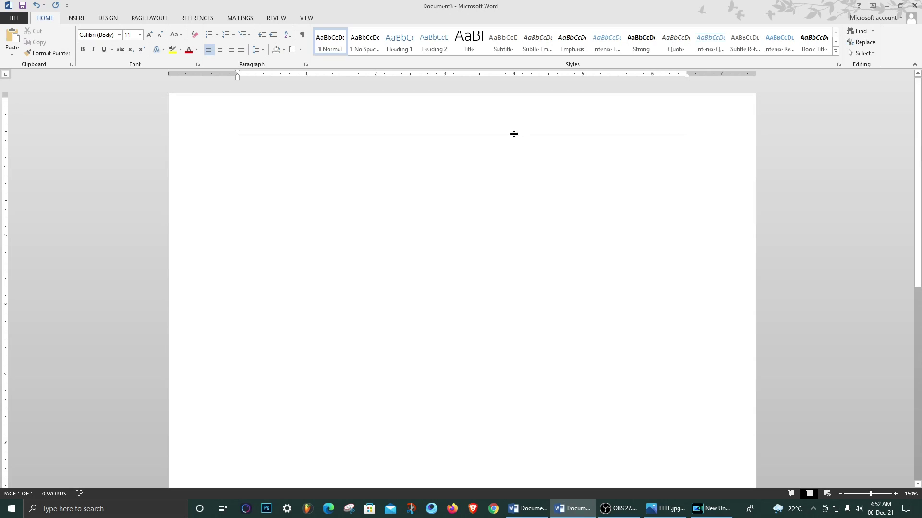
left_click_drag(513, 134, 514, 113)
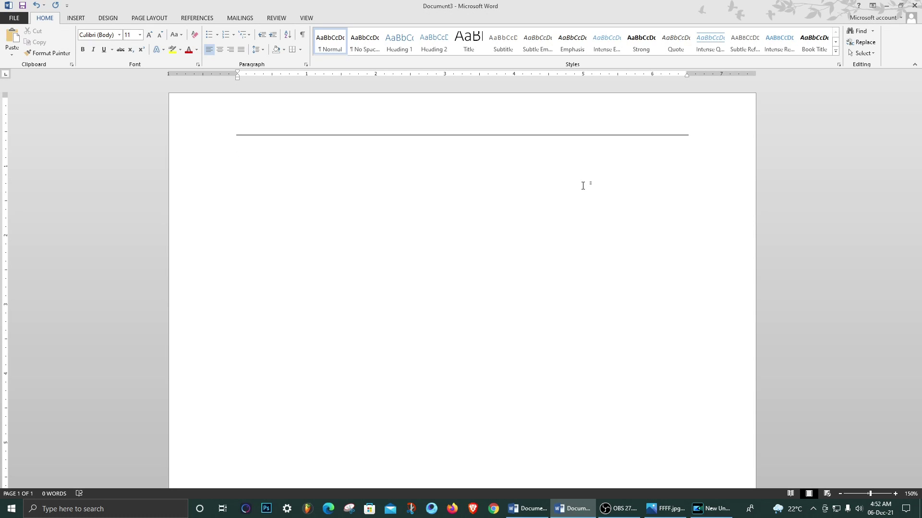
Step: Insert a thick full-width horizontal line below the thin one from three underscores (___)
type("_ljhds_lndf_dh")
key("BackSpace")
key("BackSpace")
key("BackSpace")
key("BackSpace")
key("BackSpace")
key("BackSpace")
key("BackSpace")
key("BackSpace")
key("BackSpace")
key("BackSpace")
key("BackSpace")
key("BackSpace")
key("BackSpace")
type("__")
key("Return")
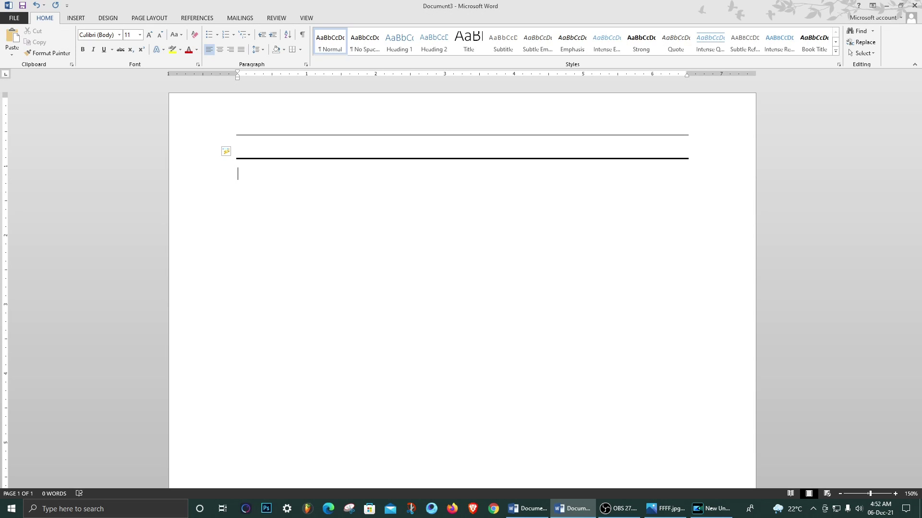
Step: Add a second thick line from three underscores and, below it, a thin line from five hyphens
type("___")
key("Return")
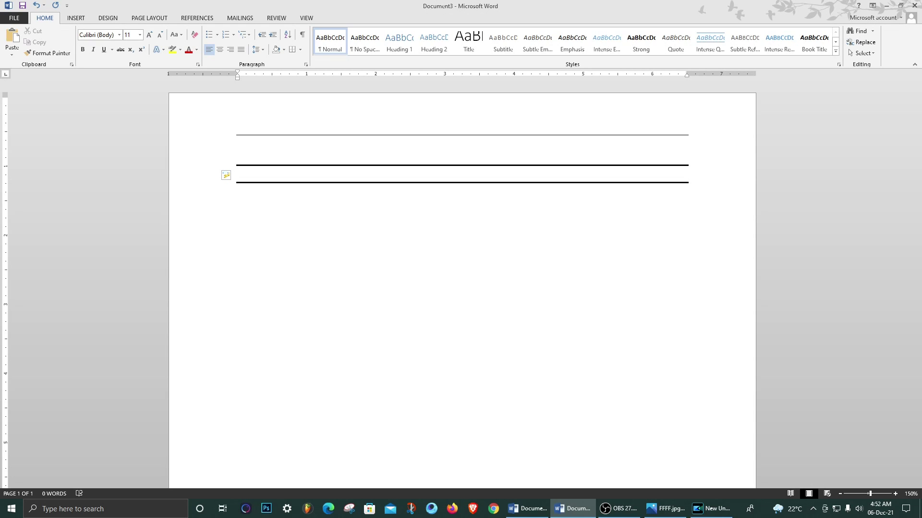
type("-----")
key("Return")
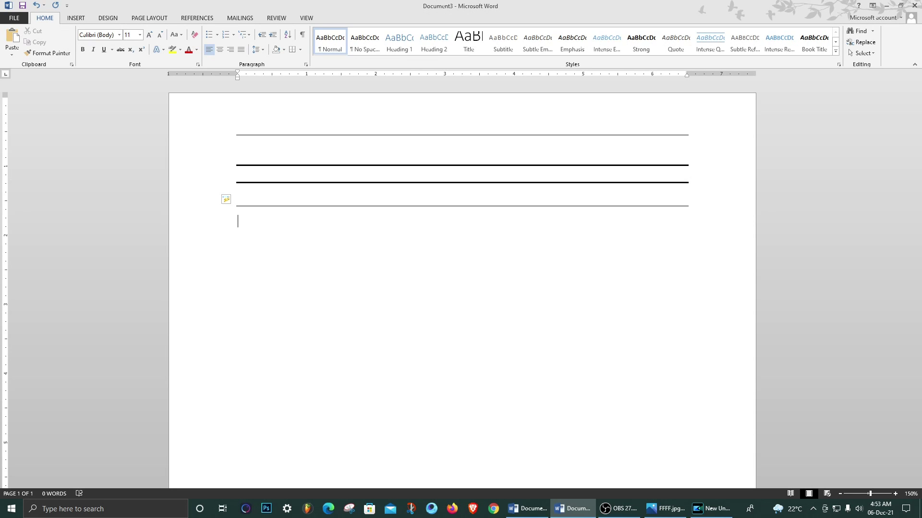
Step: Add a line from three equals signs (===) and, below it, a dotted line from three asterisks (***)
type("===")
key("Return")
type("***")
key("BackSpace")
key("BackSpace")
key("BackSpace")
type("*bds*")
key("BackSpace")
key("BackSpace")
key("BackSpace")
key("BackSpace")
key("BackSpace")
type("***")
key("Return")
Step: Add a triple line from three hash signs (###) and a wavy line from three tildes (~~~) below the dotted line
type("###")
key("Return")
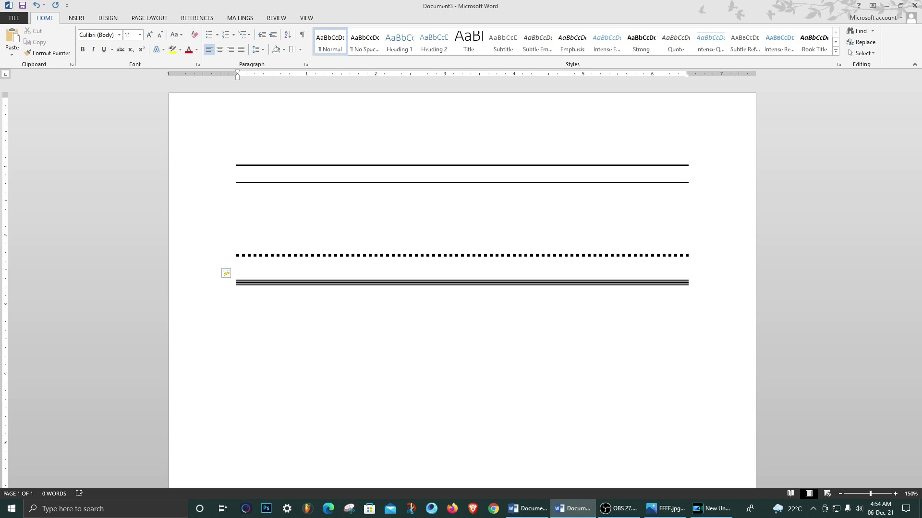
type("~~~")
key("Return")
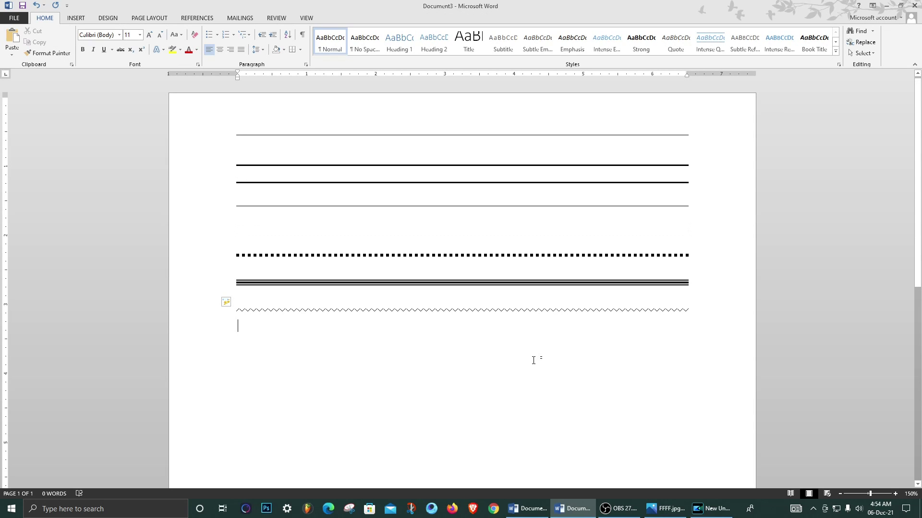
Step: Enter three tildes below the wavy line, color them red and convert them into a second wavy line
type("~~~")
left_click_drag(234, 327, 255, 327)
left_click(288, 312)
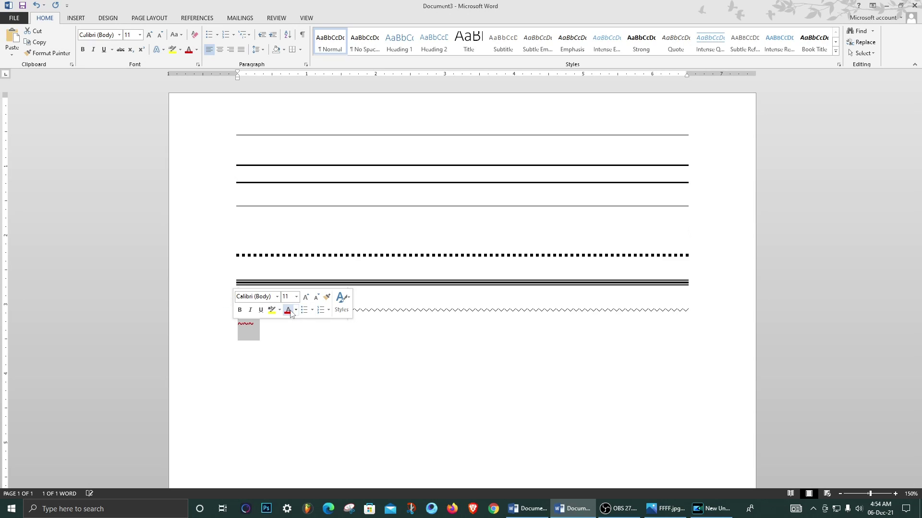
left_click(255, 327)
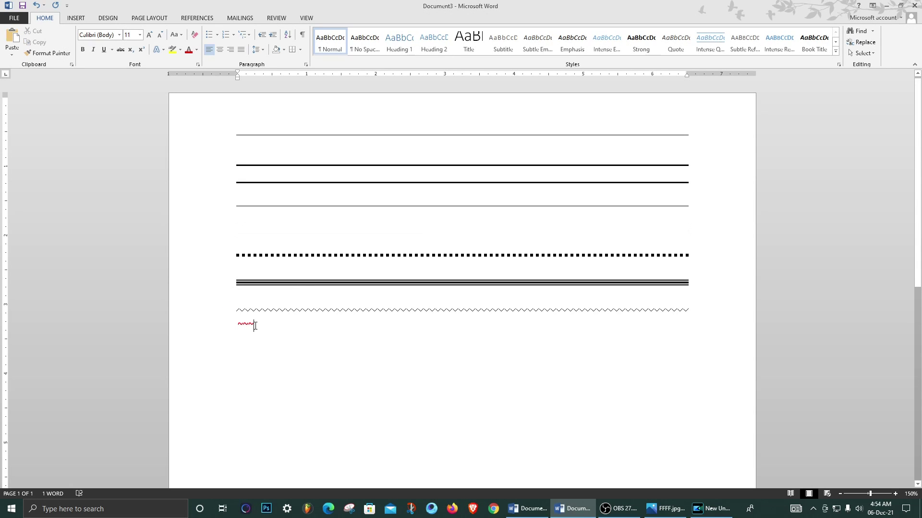
key("Return")
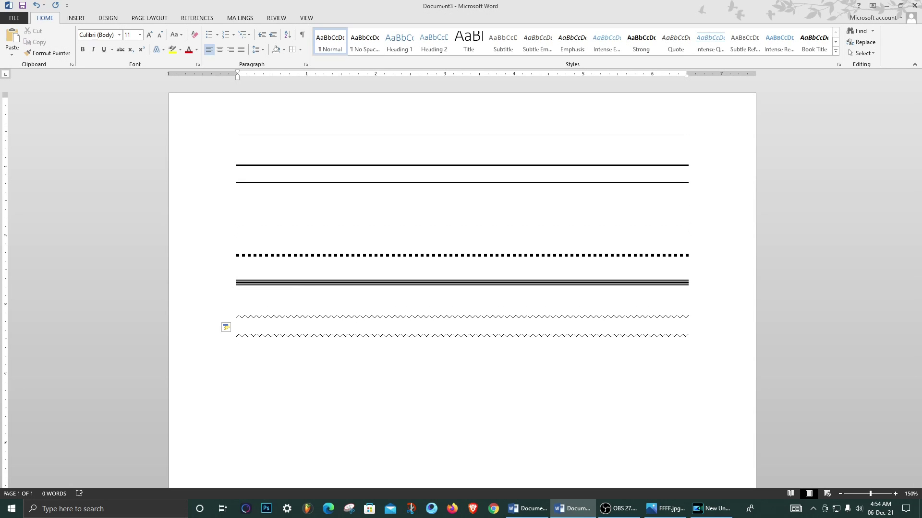
left_click(247, 334)
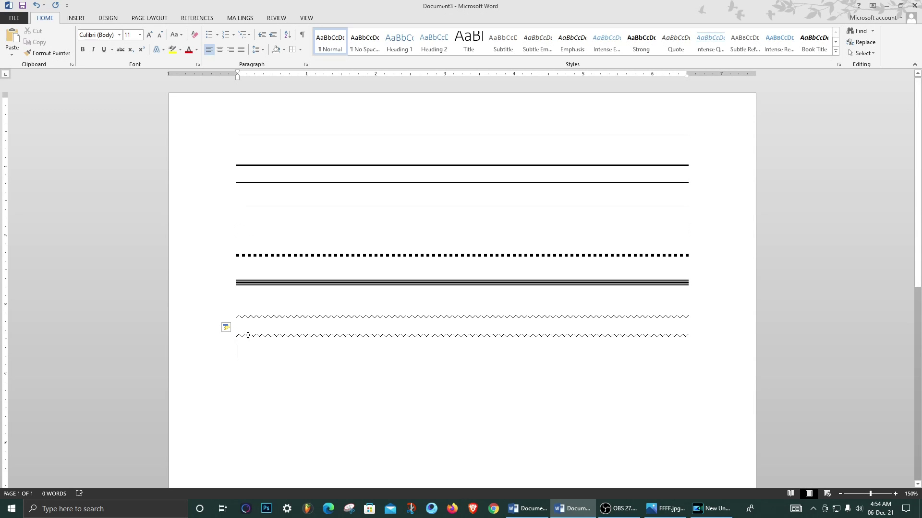
mouse_move(243, 338)
left_mouse_down()
mouse_move(278, 345)
mouse_move(389, 323)
mouse_move(171, 334)
mouse_move(283, 346)
left_mouse_up()
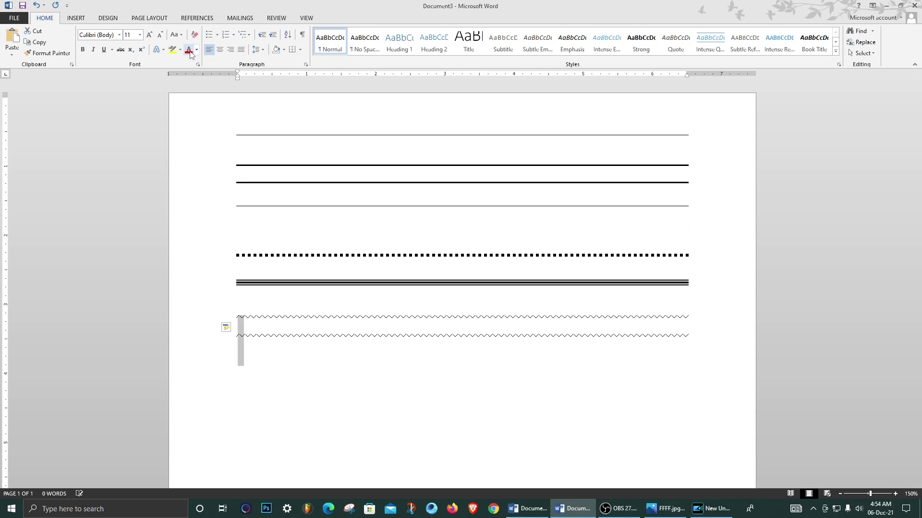
left_click(307, 359)
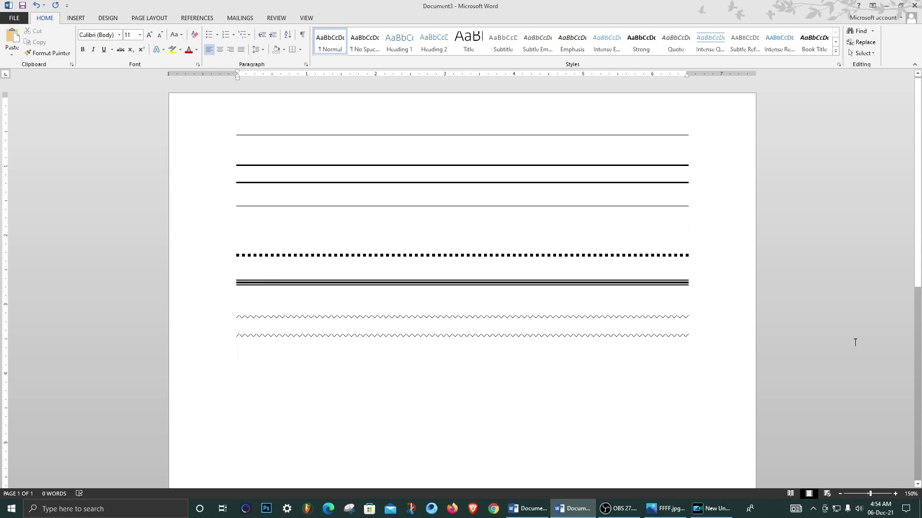
double_click(380, 314)
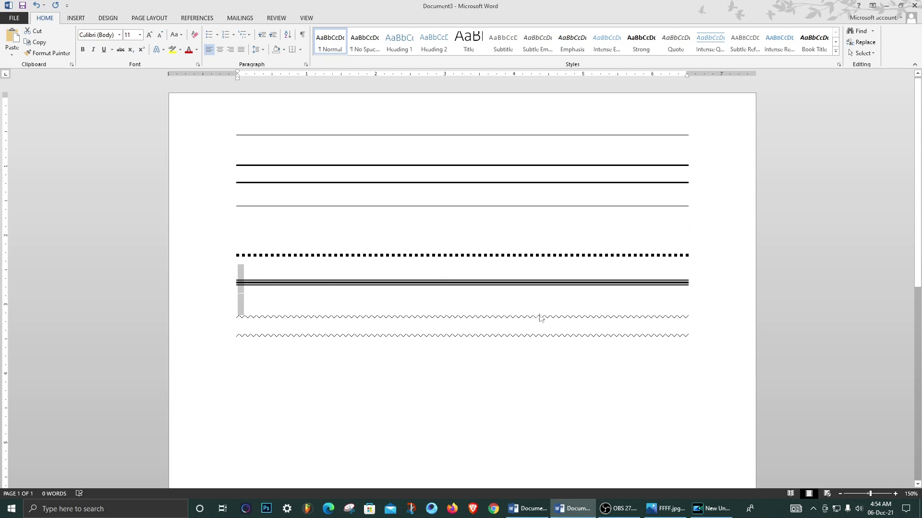
left_click(480, 194)
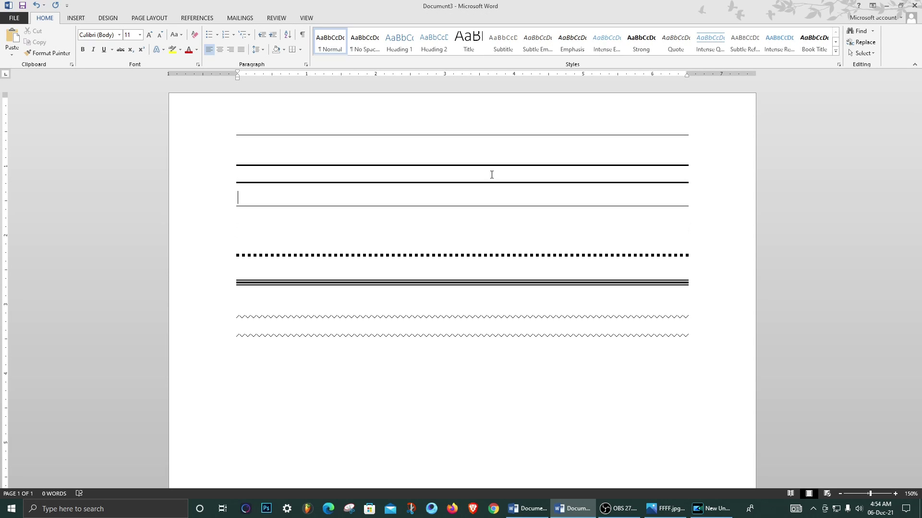
Step: Enter "©™android®" below the wavy lines, using the (c), (tm) and (r) symbol codes
left_click(445, 401)
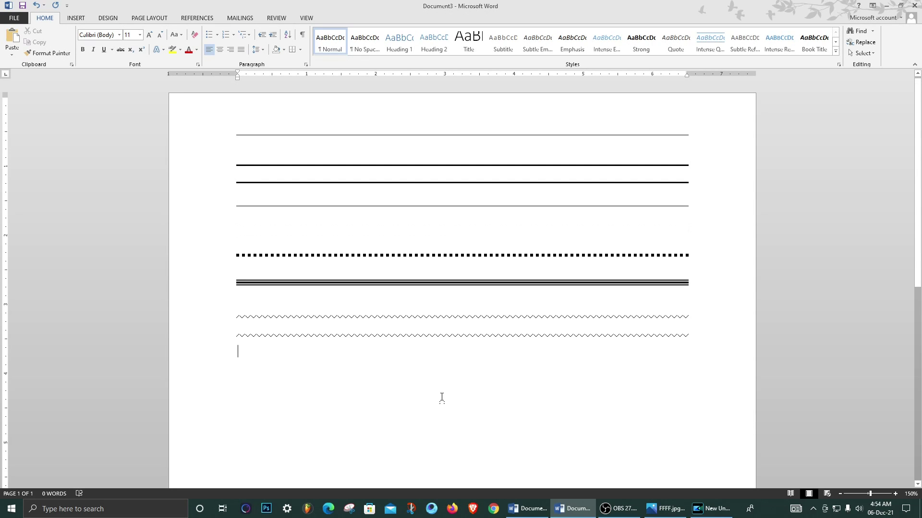
type("C")
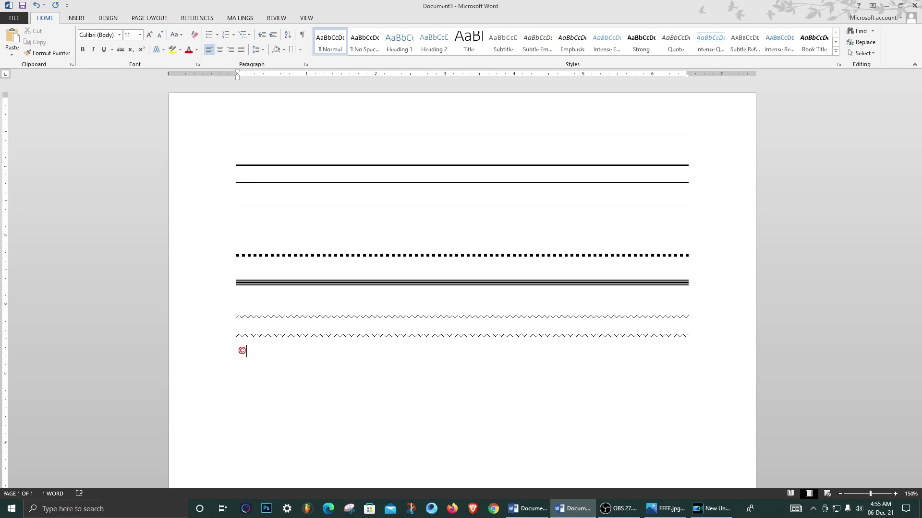
type("(T")
type("M")
type(")")
type("androi")
type("d")
type("(")
Step: Enter a sad face, a smiley face and the plain characters ")(:" on the line below "©™android®"
type(":")
type("(")
type(":")
type(")")
type("()")
key("BackSpace")
key("BackSpace")
type(")(")
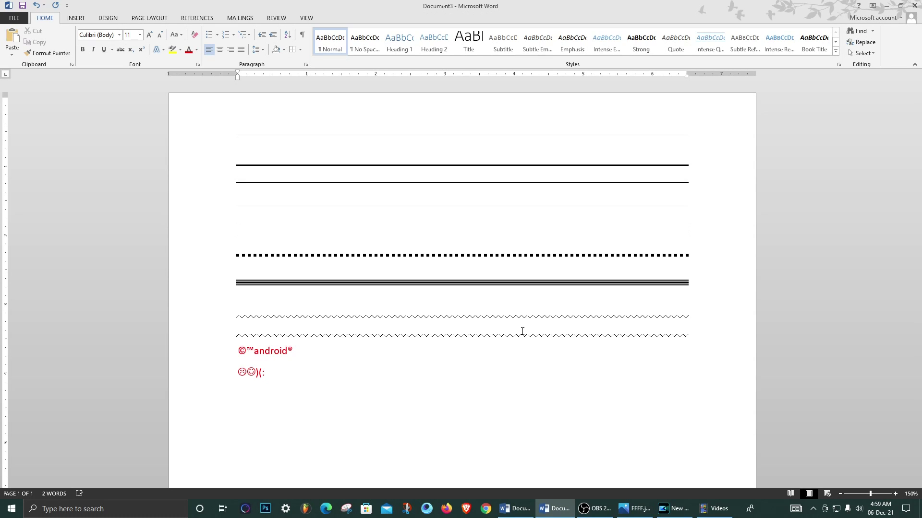
Step: Draw a short horizontal arrow pointing right below the smiley line and delete it along with its empty paragraph
key("Return")
left_click(76, 18)
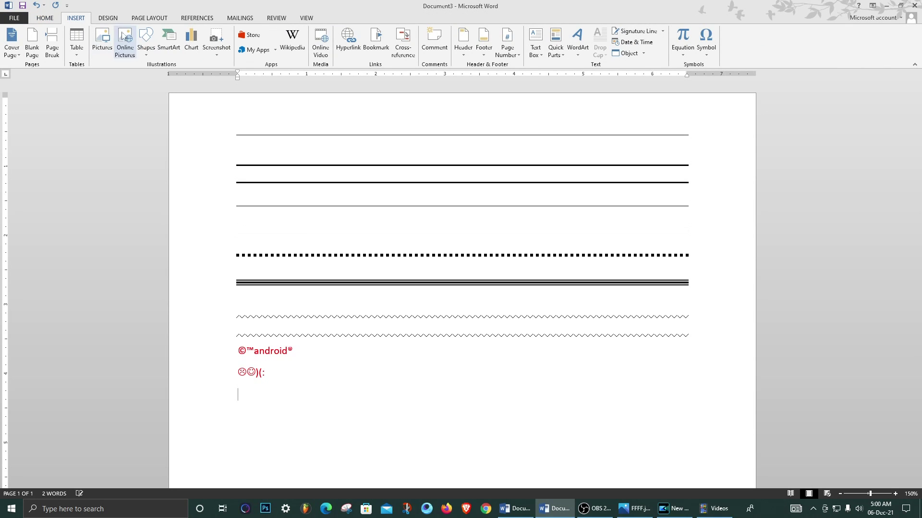
left_click(145, 41)
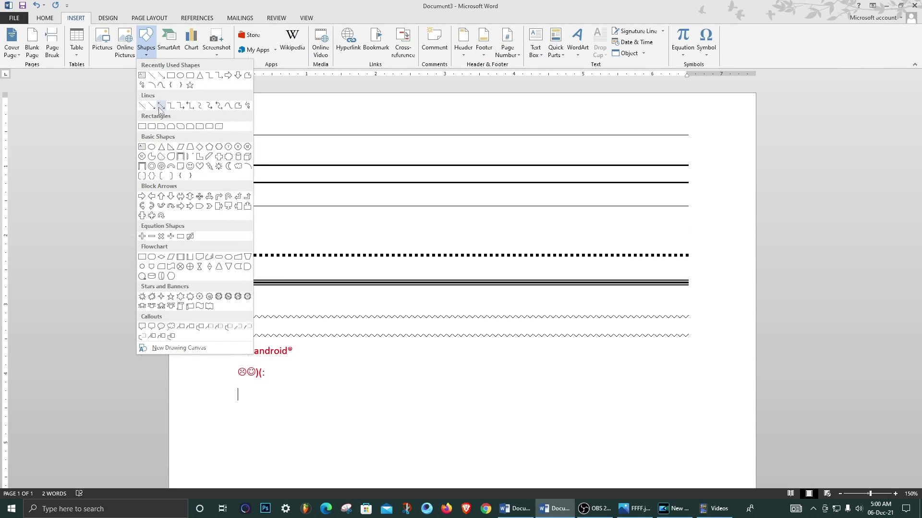
left_click(152, 105)
left_click_drag(234, 404, 255, 404)
left_click(259, 411)
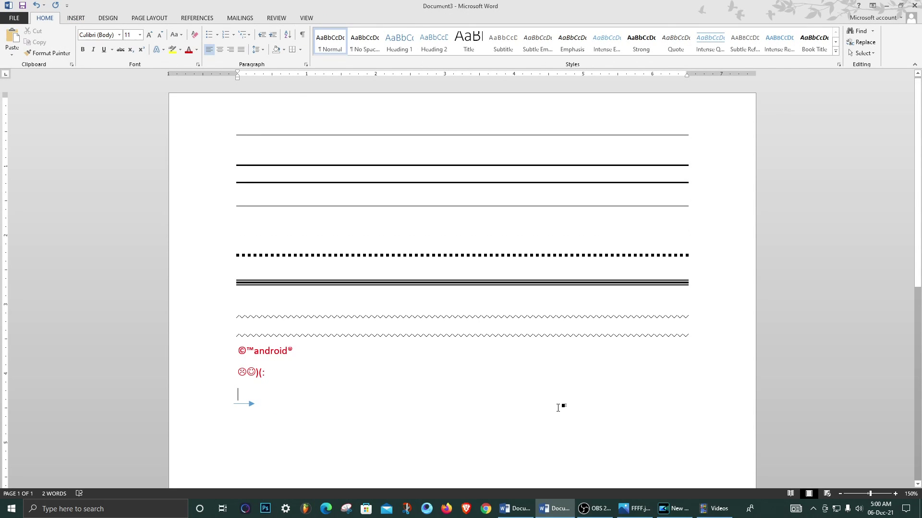
key("BackSpace")
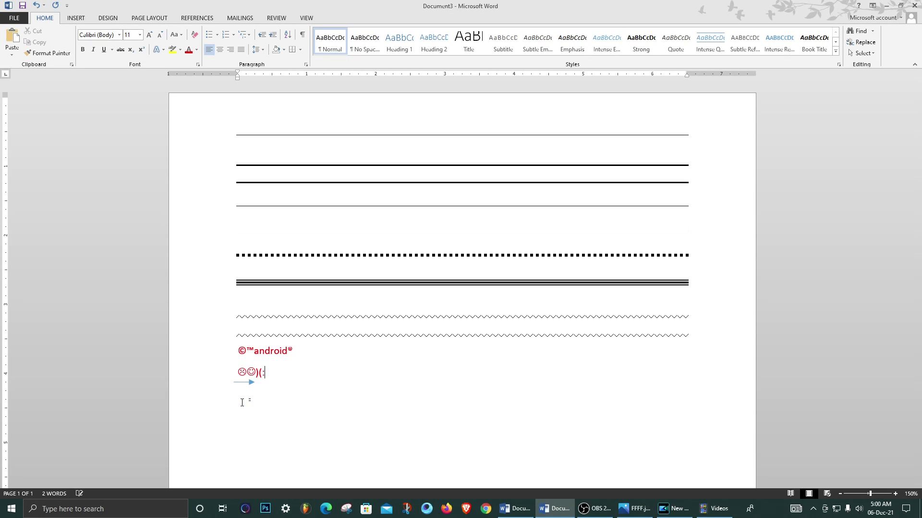
left_click(245, 384)
key("Delete")
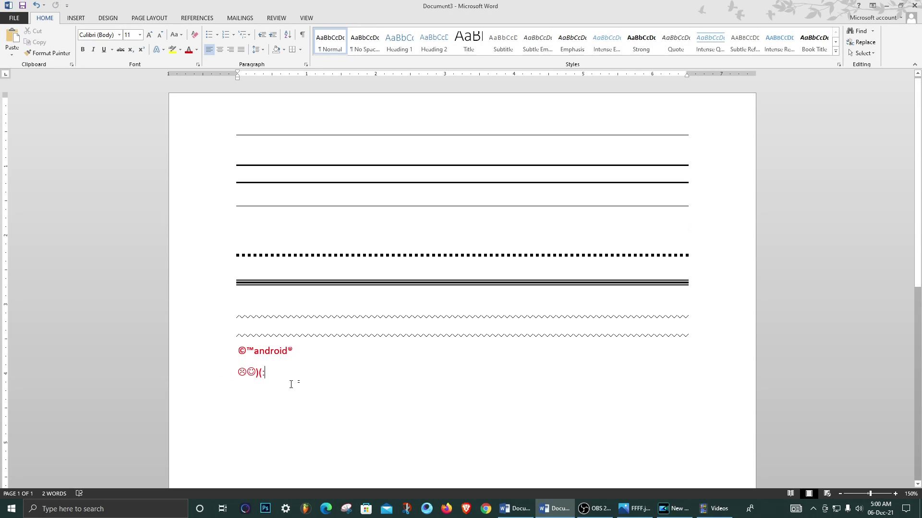
Step: Delete all lines, symbols and text from the document
key("Return")
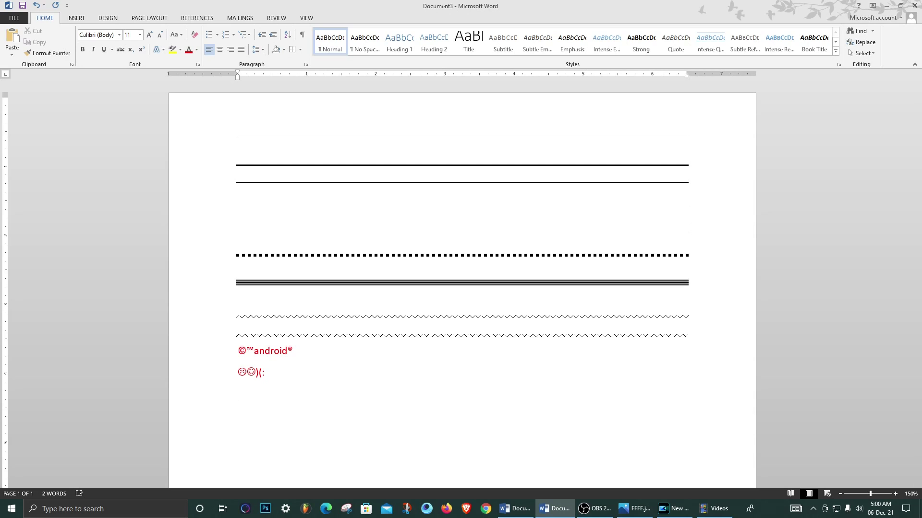
key("ctrl+a")
key("Delete")
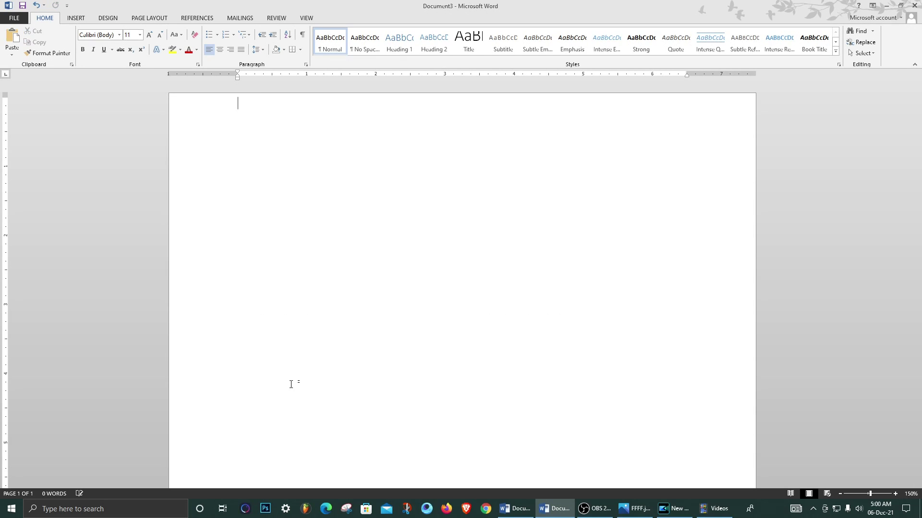
Step: Create an automatic numbered list below two blank lines with the items "Android", "Boss" and "subscribe"
key("Return")
key("Return")
type("1.")
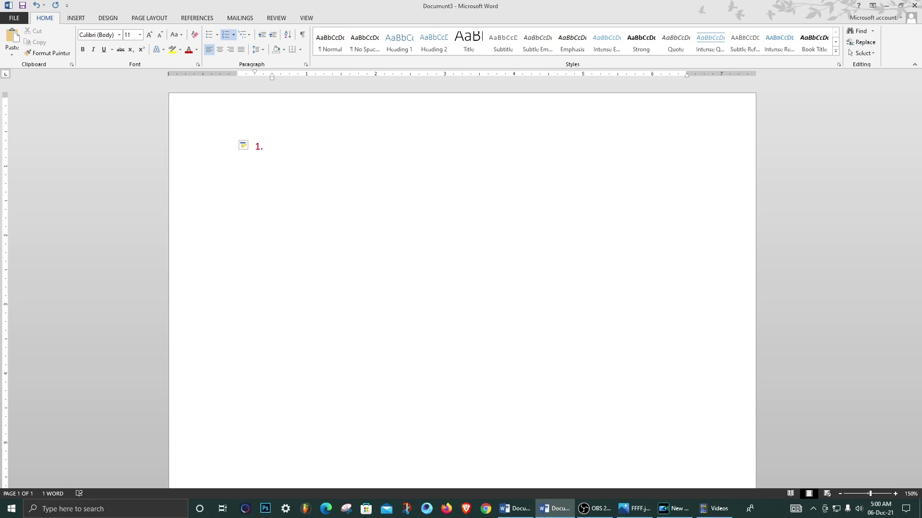
type(". android")
key("Return")
type("boss")
key("Return")
type("subscribe")
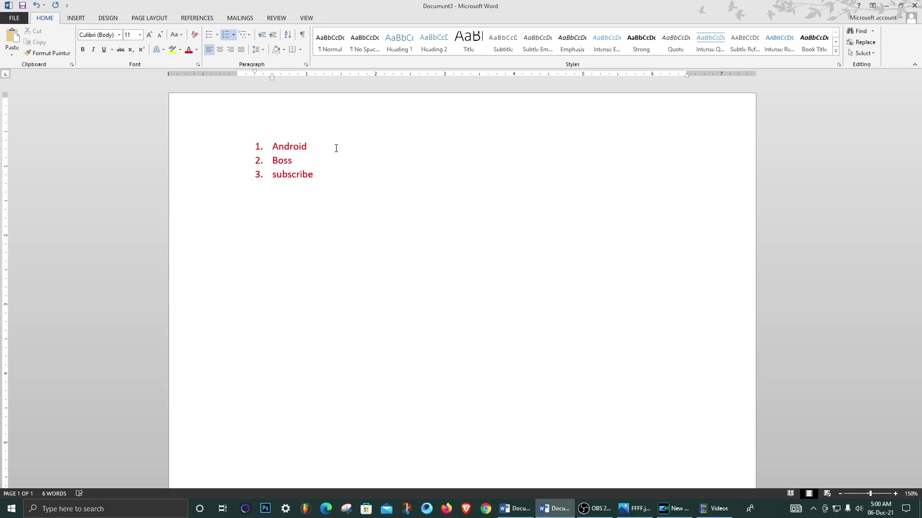
Step: Add the lettered sub-item a) "Now sub" under "Android" and an empty sub-item b) after it
key("Return")
key("BackSpace")
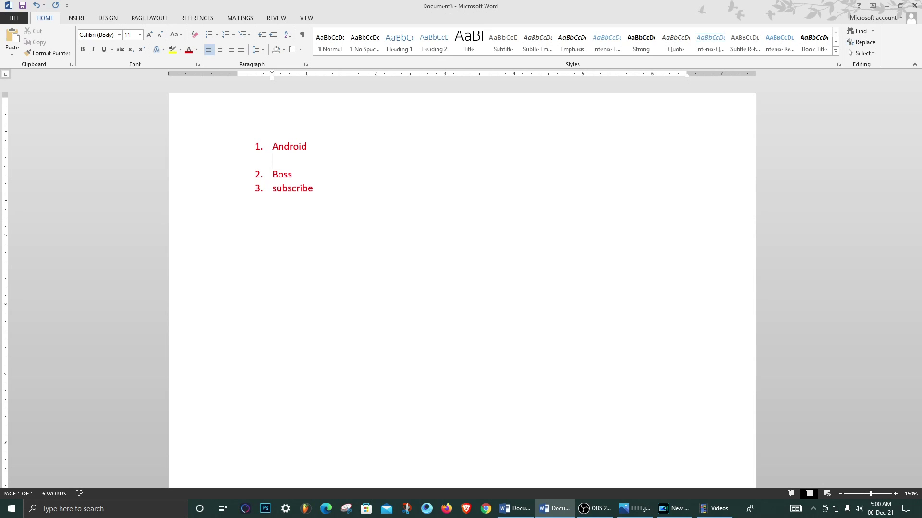
type("a) now sub")
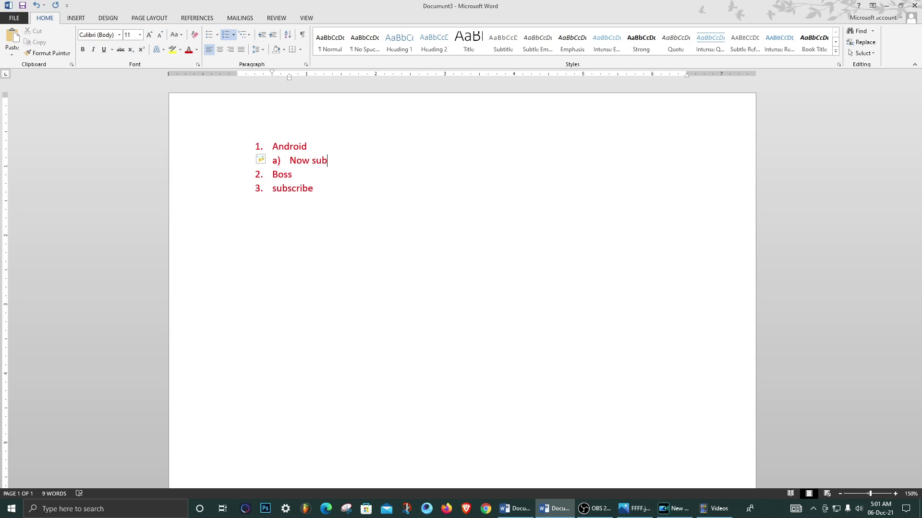
key("Return")
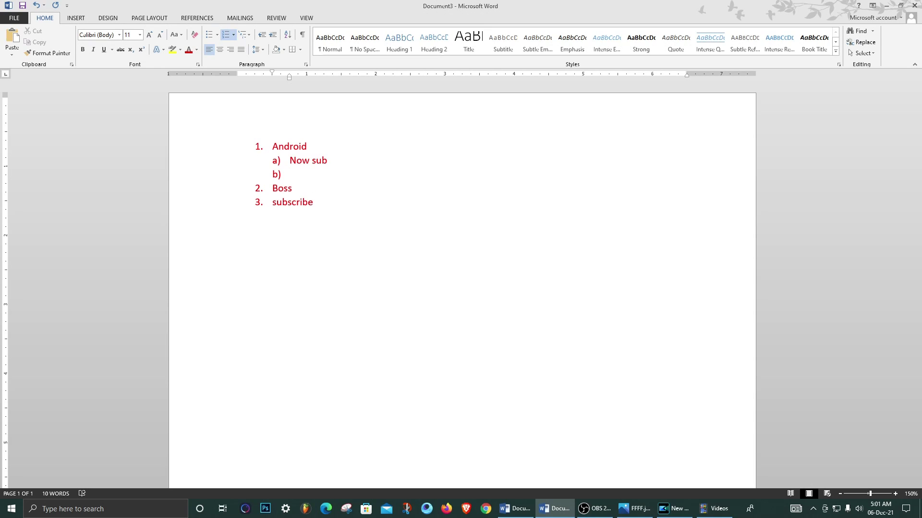
Step: Add the lettered sub-item a) "Press bell icon" under "Boss" and an empty sub-item b) after it
left_click(275, 188)
key("Return")
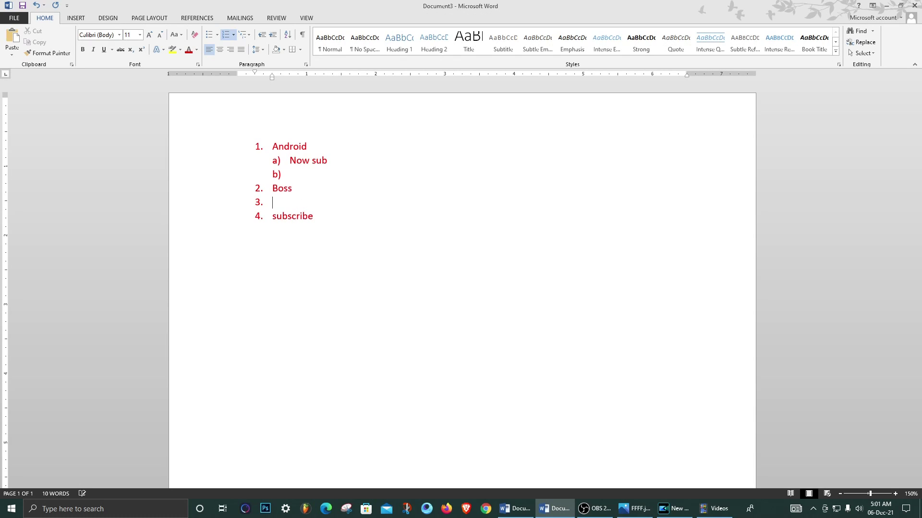
key("BackSpace")
type("a)")
key("BackSpace")
key("BackSpace")
type("a)")
key("space")
type("press bell icon")
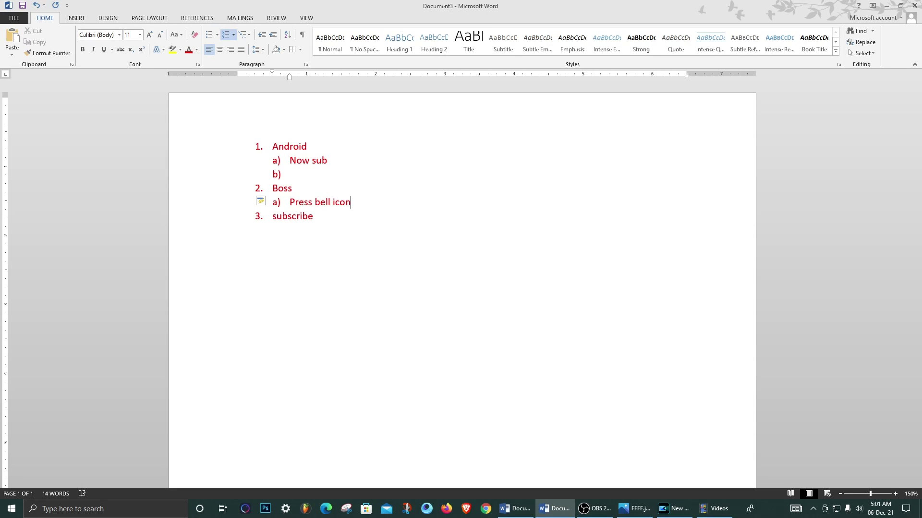
key("Return")
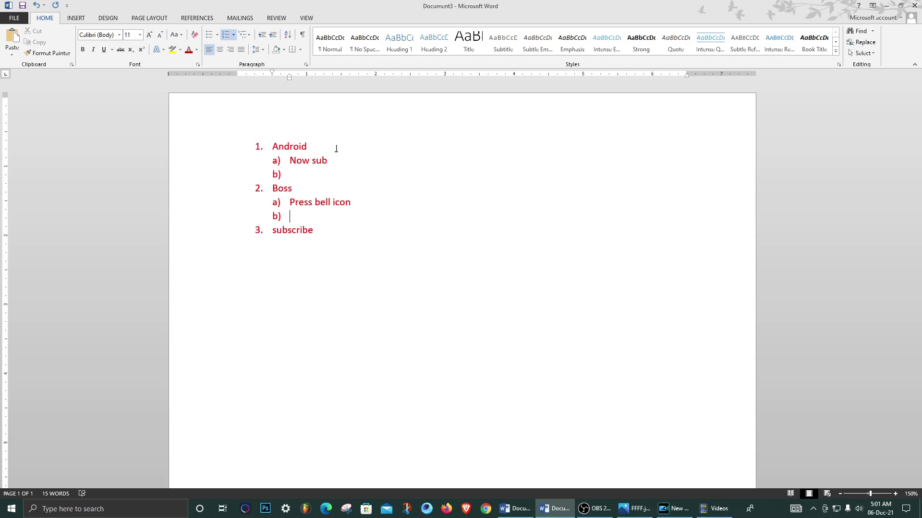
Step: Below "Subscribe", add unnumbered lines with the automatic superscript ordinals "1st jan", "2nd", "3rd" and "4th"
key("Right")
key("Return")
key("BackSpace")
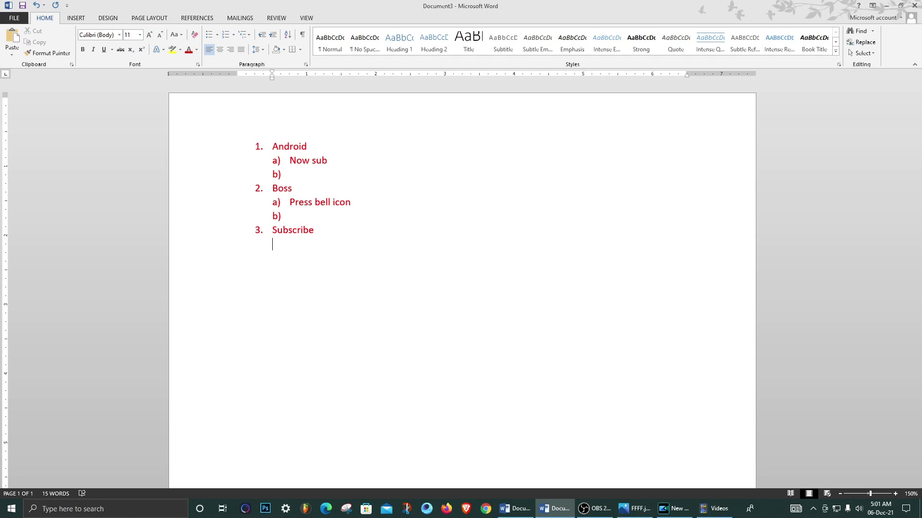
type("1st jan")
key("Return")
type("2nd")
key("Return")
type("3rd")
type(" 4th")
Step: Add an automatic left arrow from <-- and a right arrow from --> on separate lines below "4th"
type("<")
type("--")
type("--")
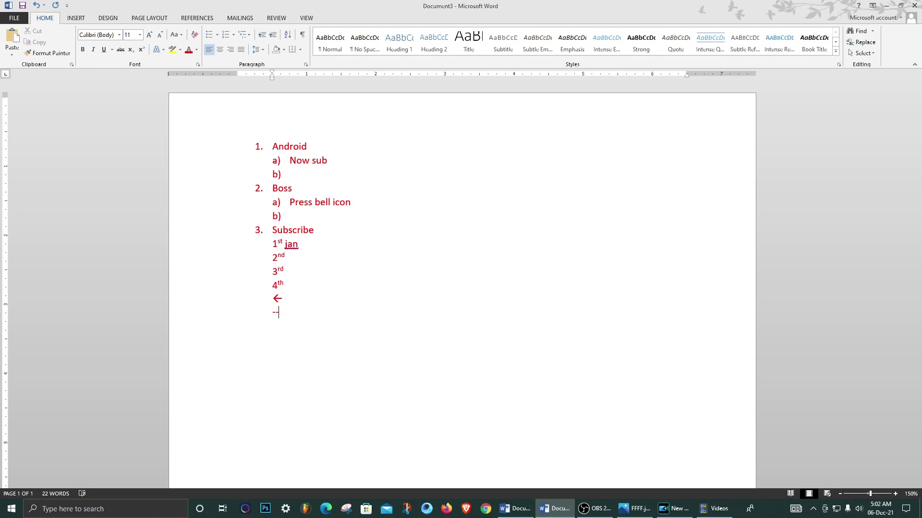
type(">")
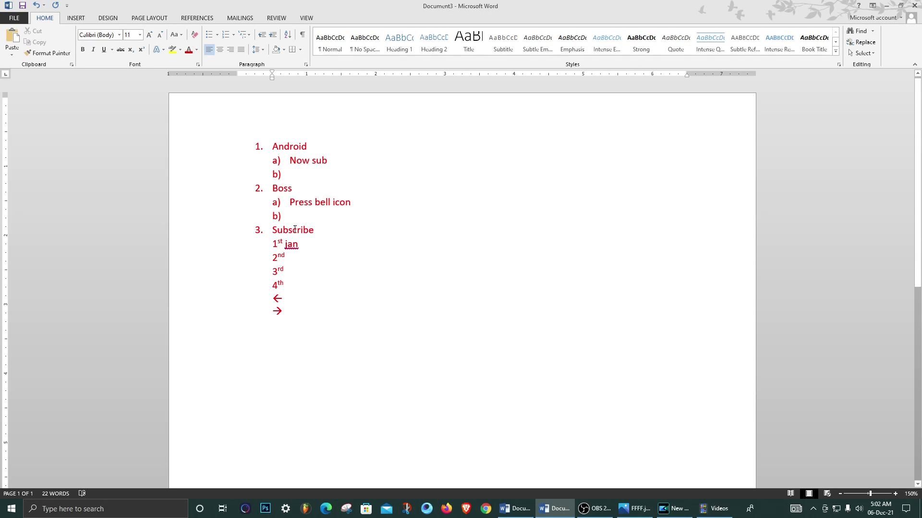
left_click_drag(282, 313, 269, 312)
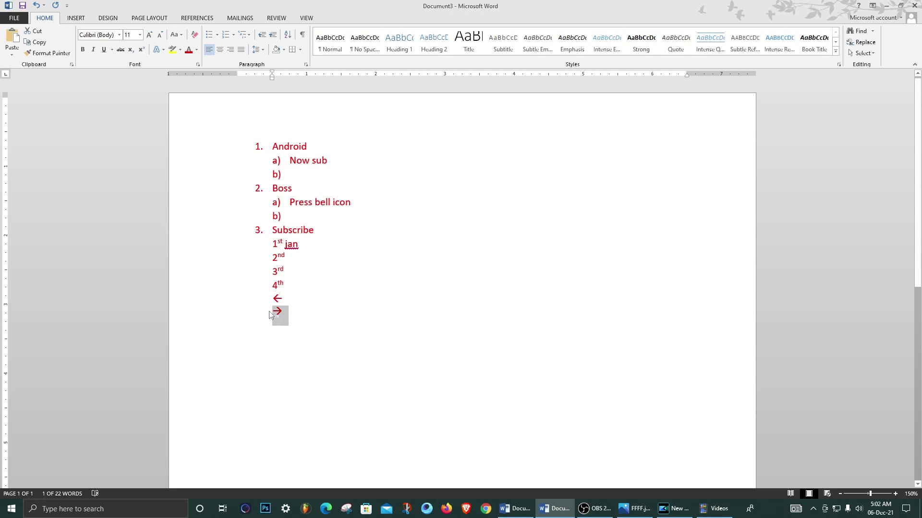
left_click(314, 316)
Step: Below the thin arrows, enter ==> and <== to produce automatic thick right and left arrows
key("Return")
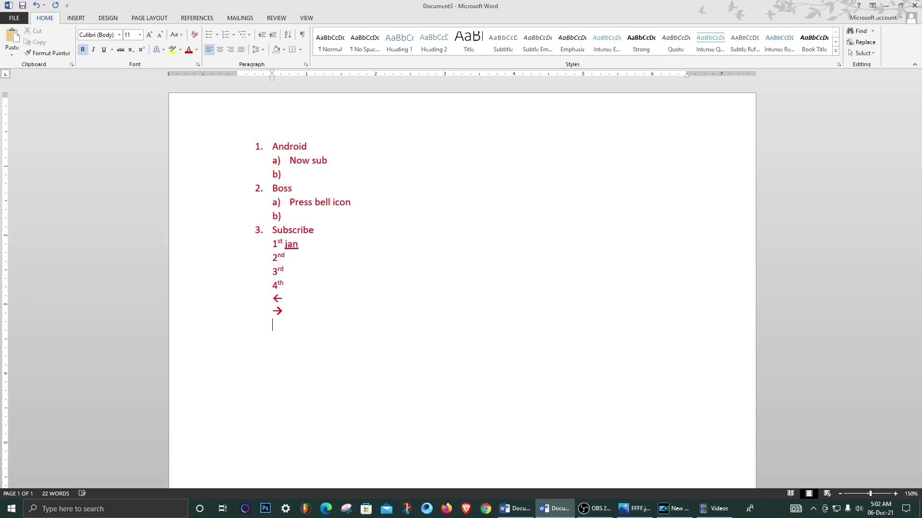
type("==")
type(">")
type("==")
key("ctrl+z")
key("BackSpace")
type("=")
key("BackSpace")
key("BackSpace")
key("BackSpace")
key("BackSpace")
type("<==")
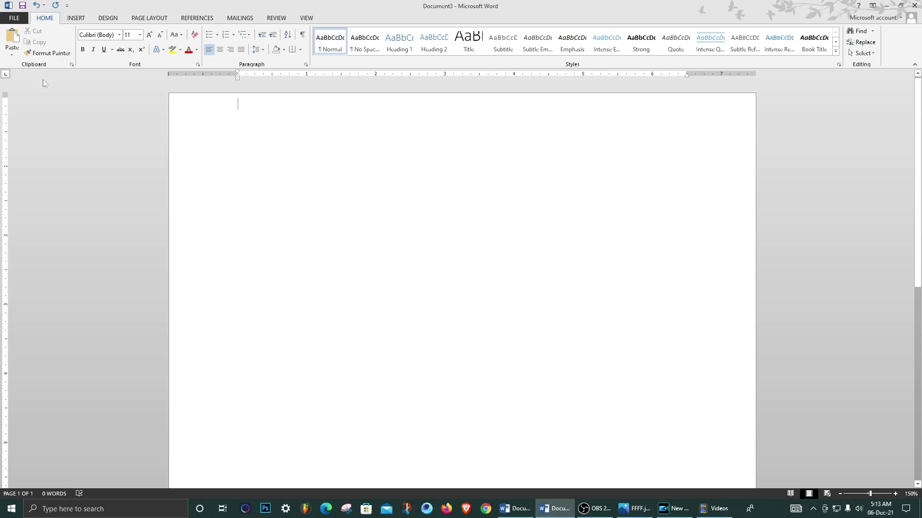
Step: Insert the picture PWrcLe from the Downloads folder into the blank document
left_click(77, 18)
left_click(103, 43)
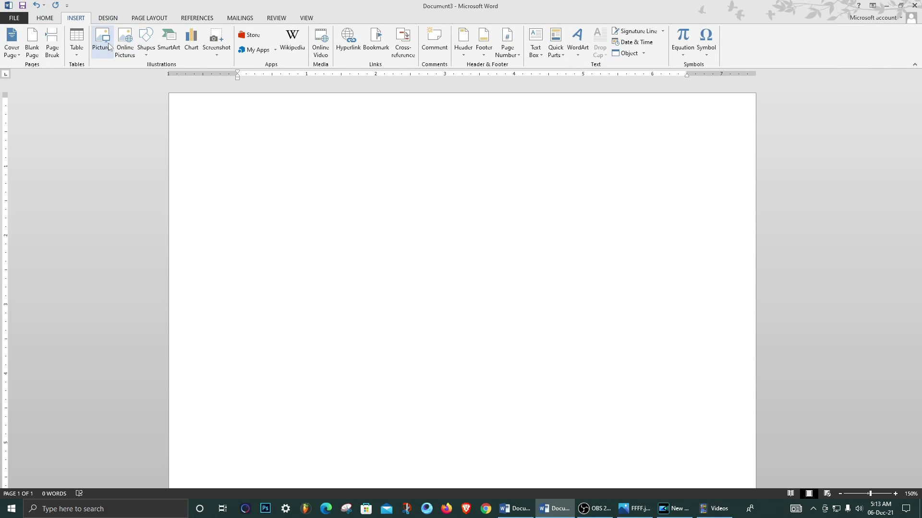
scroll(68, 85, "up", 3)
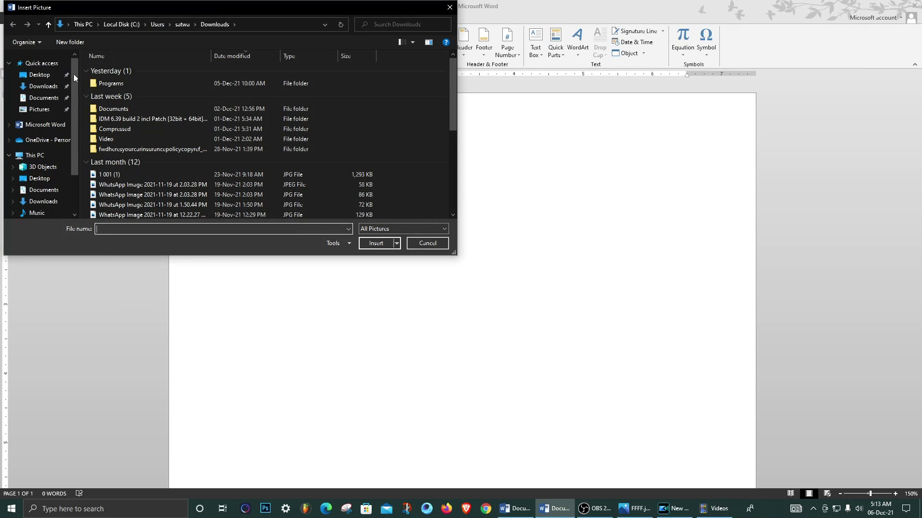
left_click(43, 86)
scroll(330, 172, "down", 5)
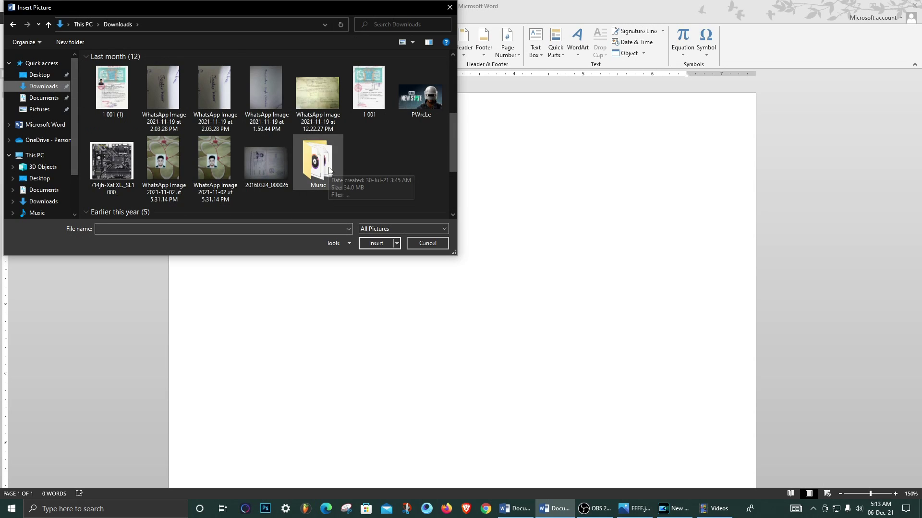
double_click(412, 114)
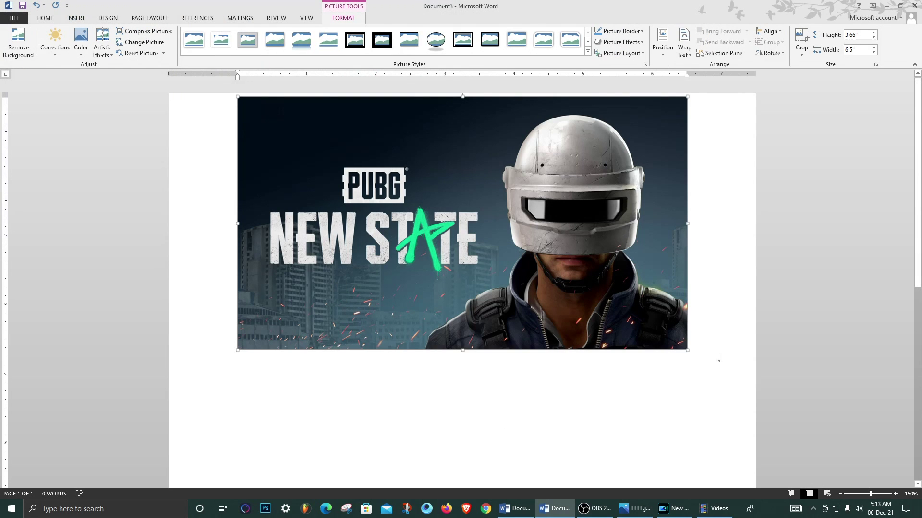
Step: Shrink the inserted picture to about 0.15" high and 0.27" wide and place the cursor after it
left_click_drag(688, 350, 257, 111)
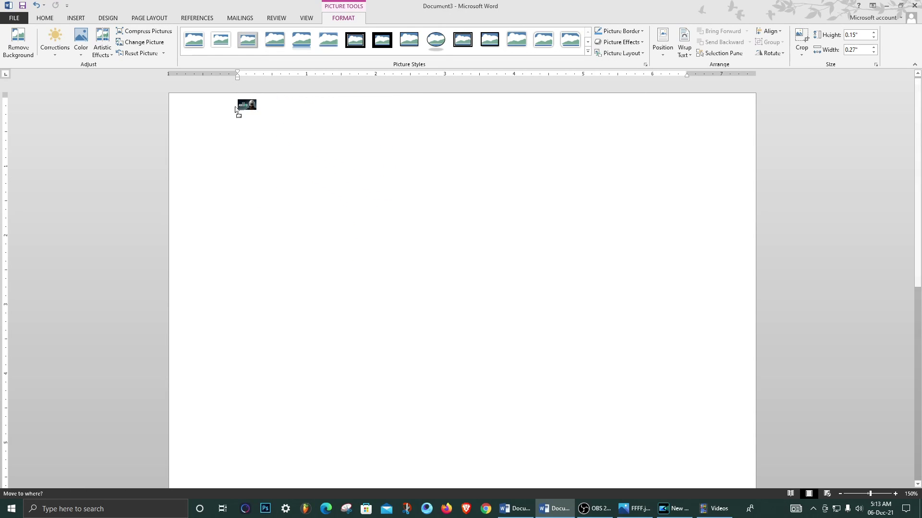
left_click(260, 108)
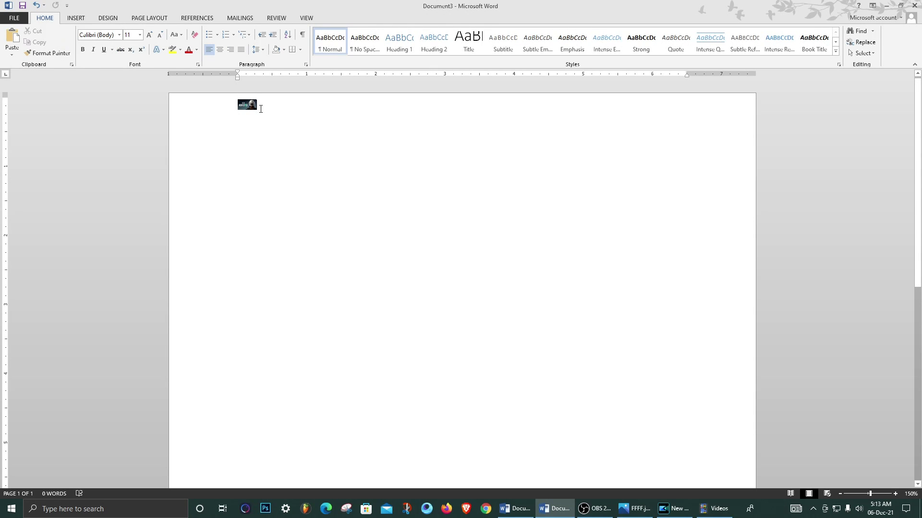
left_click(246, 105)
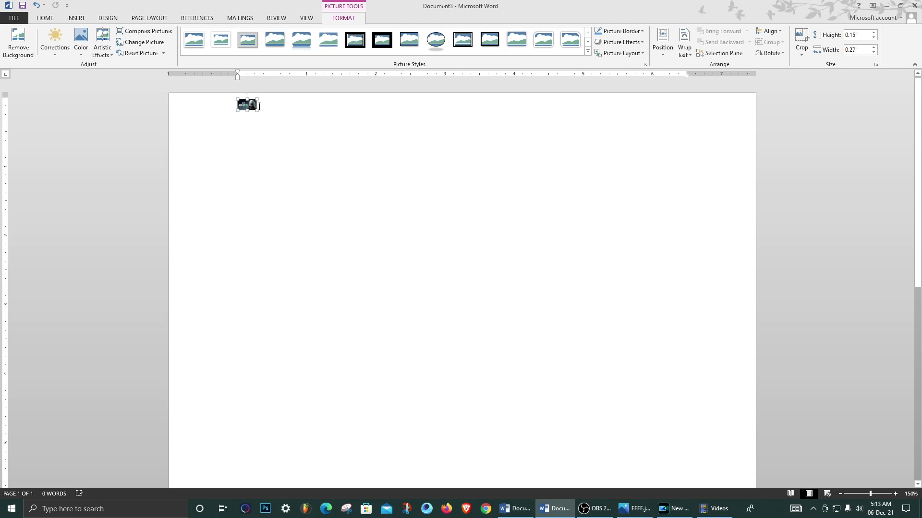
left_click(262, 106)
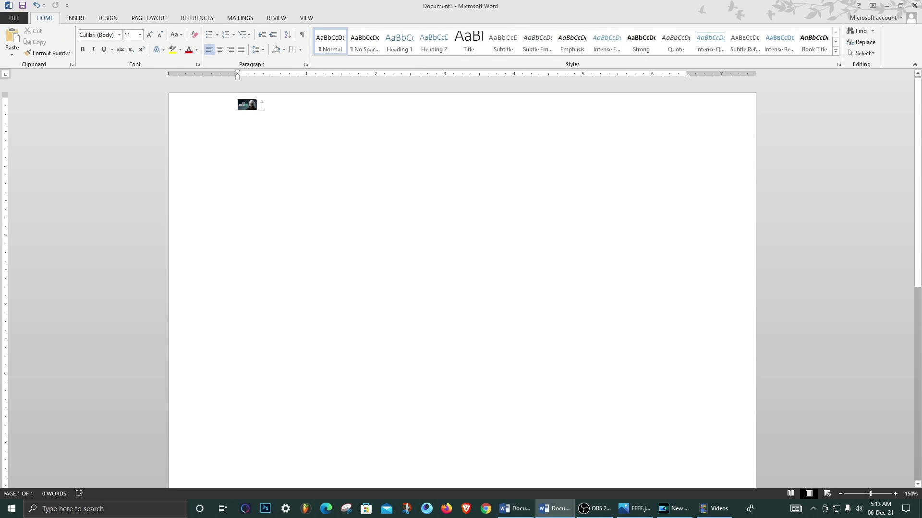
Step: Turn the small picture into an automatic bullet for a list with "pubg", "mobile", "dsf", "sdf", "sdf" and "sd"
key("ctrl+z")
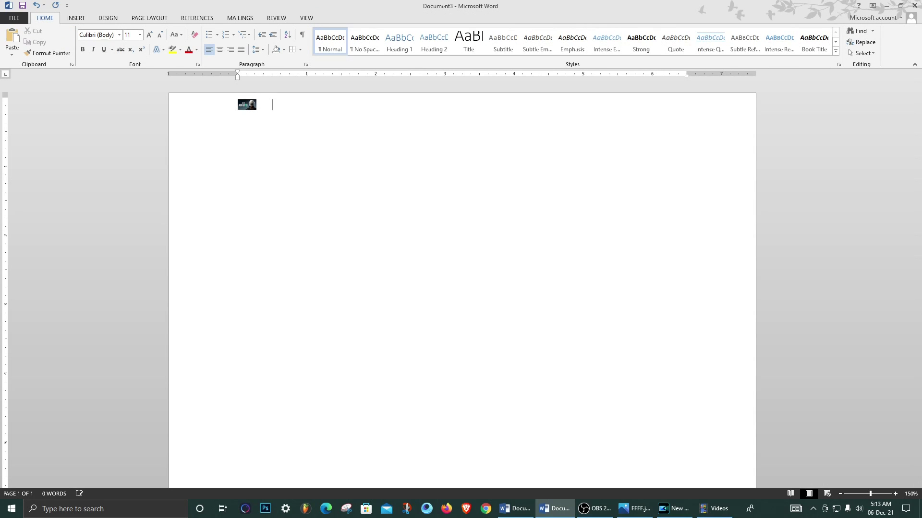
type("pubg")
key("Return")
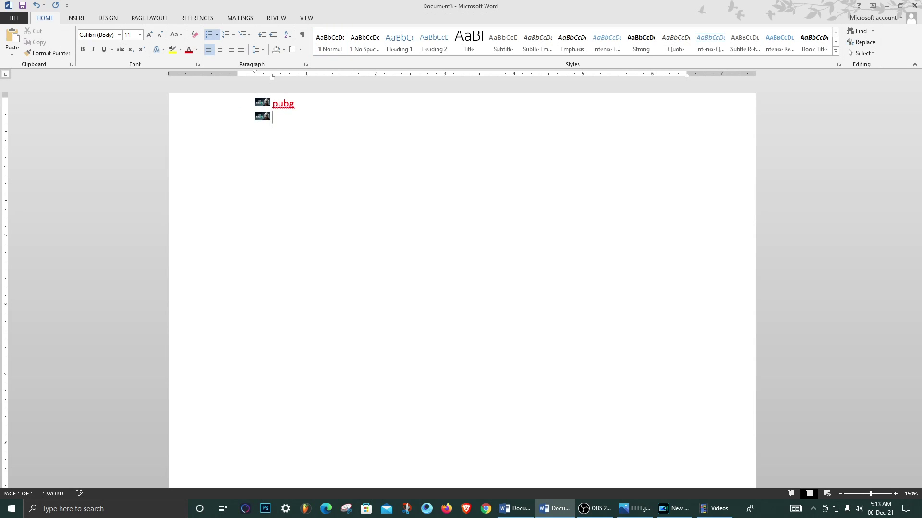
type("mobile")
key("Return")
type("dsf")
key("Return")
type("sdf")
key("Return")
type("sdf")
key("Return")
type("sd")
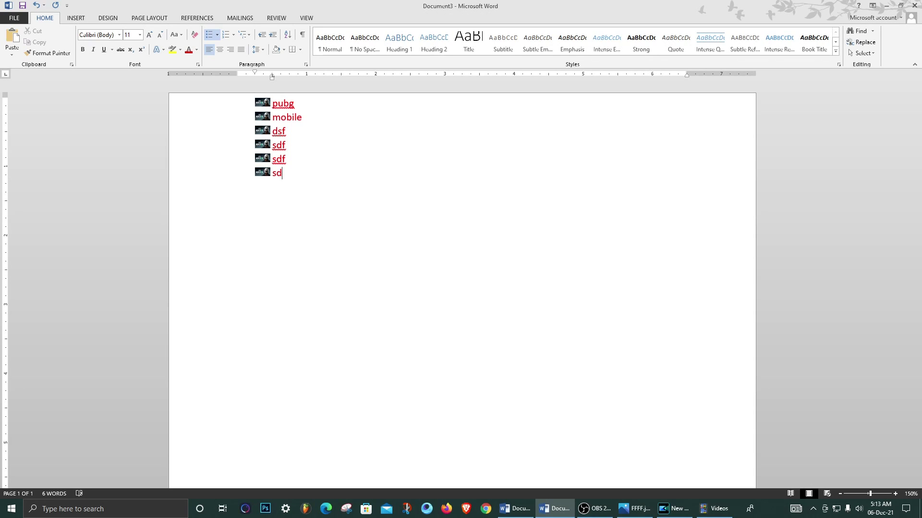
Step: Delete the entire picture-bulleted list, from the last item up to "pubg", leaving the document empty
key("Return")
key("BackSpace")
key("BackSpace")
key("BackSpace")
key("BackSpace")
key("BackSpace")
key("BackSpace")
key("BackSpace")
key("BackSpace")
key("BackSpace")
key("BackSpace")
key("BackSpace")
key("BackSpace")
key("BackSpace")
key("BackSpace")
key("BackSpace")
key("BackSpace")
key("BackSpace")
key("BackSpace")
key("BackSpace")
key("BackSpace")
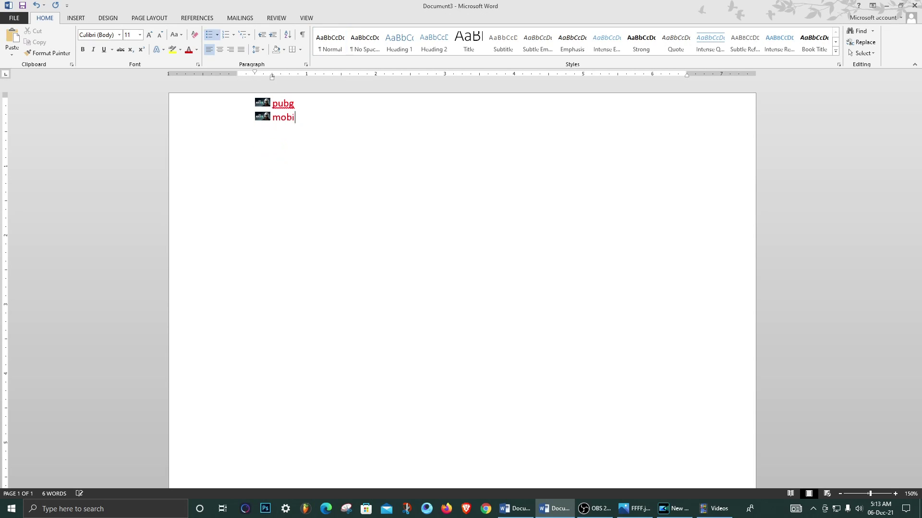
key("BackSpace")
key("BackSpace")
key("BackSpace")
key("BackSpace")
key("BackSpace")
key("BackSpace")
key("BackSpace")
key("BackSpace")
key("BackSpace")
key("BackSpace")
key("BackSpace")
key("BackSpace")
key("BackSpace")
key("BackSpace")
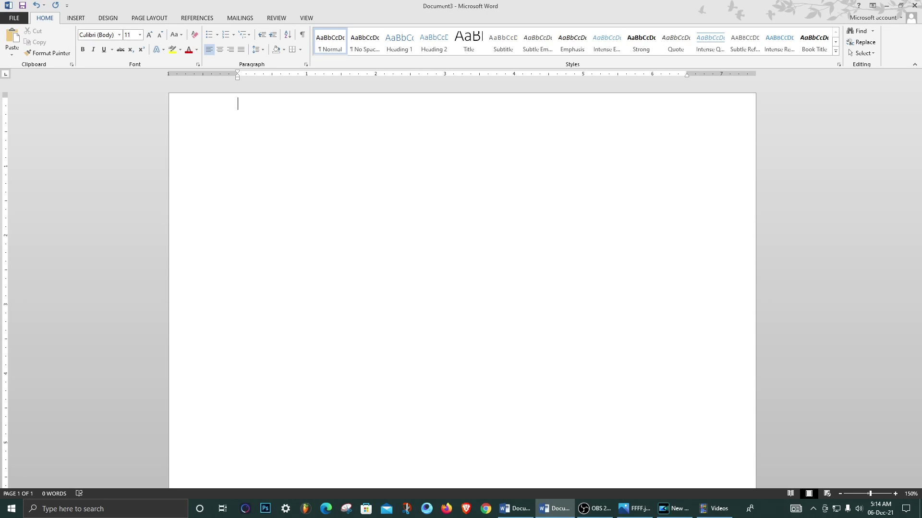
Step: Enter the automatic fractions "1 1/4" and "2 3/4" on separate lines
type("11/4")
key("BackSpace")
key("BackSpace")
key("BackSpace")
key("BackSpace")
type("1/4")
type("2 3/45")
key("BackSpace")
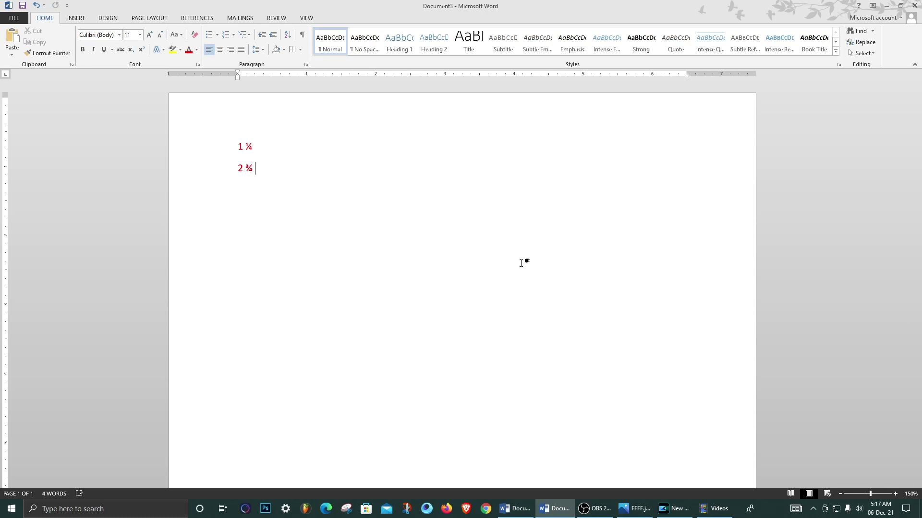
Step: Clear the fractions from the document and preview a 9x1 table in the table size grid without inserting it
key("ctrl+z")
left_click(76, 18)
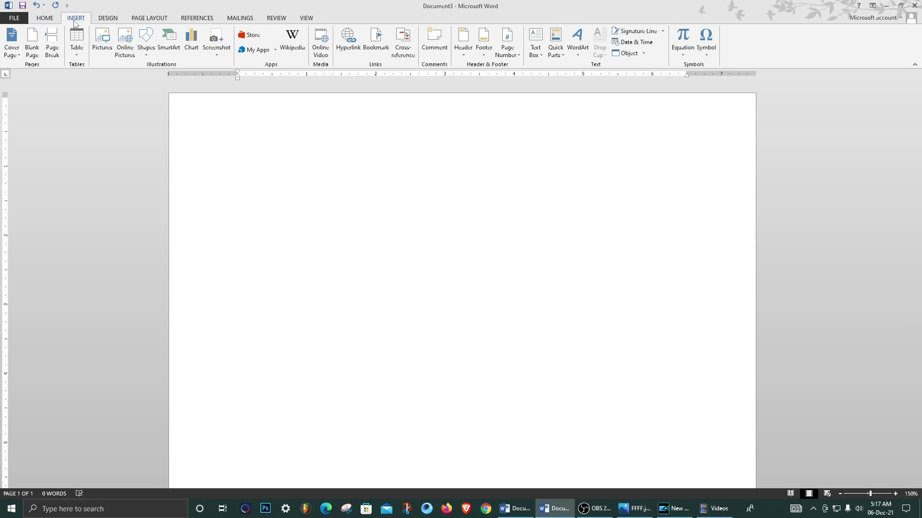
left_click(77, 41)
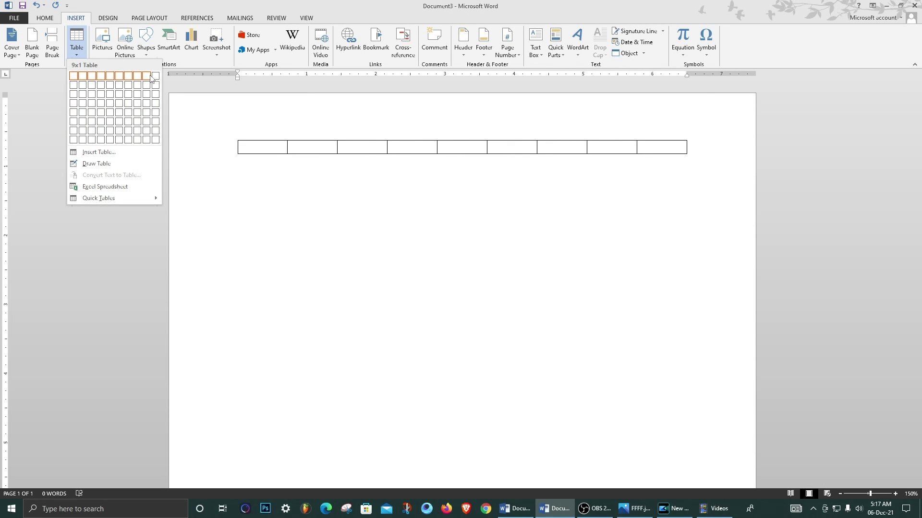
left_click(253, 163)
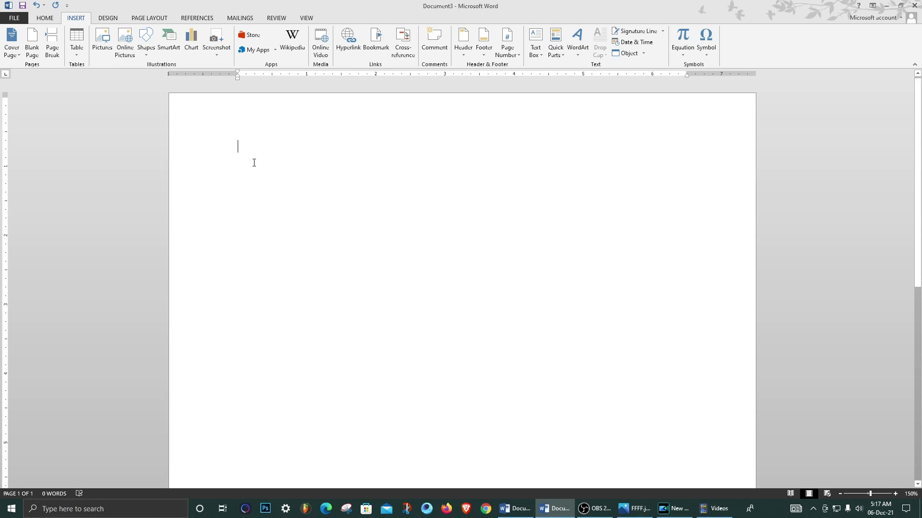
Step: Create a one-row, seven-column table from a line of plus signs joined by hyphens
type("+")
type("-------")
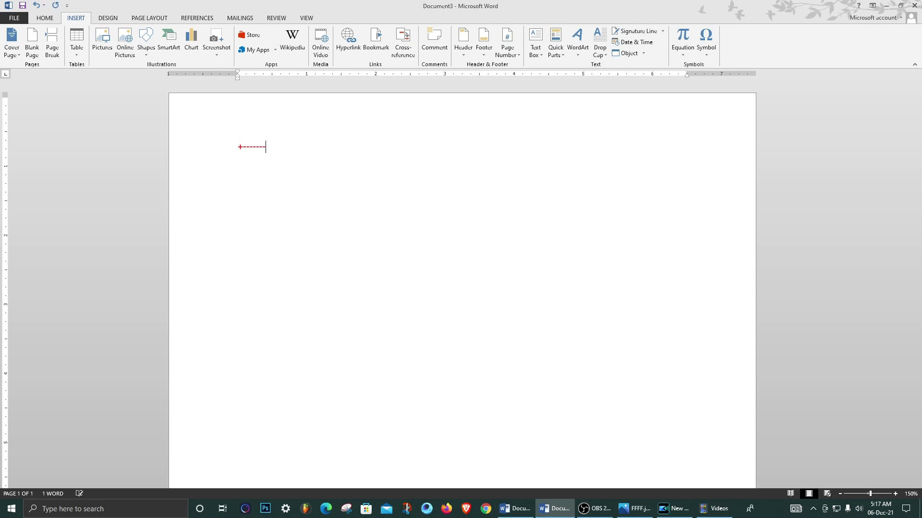
key("BackSpace")
key("BackSpace")
type("+")
type("=")
key("BackSpace")
type("----------------------+")
type("-----------+-------------------")
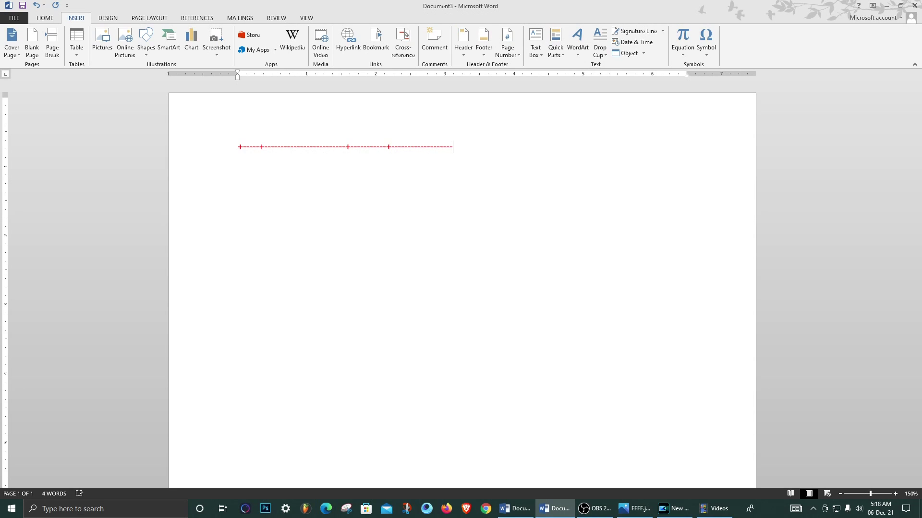
type("+------------------+------------------+---------------------+-")
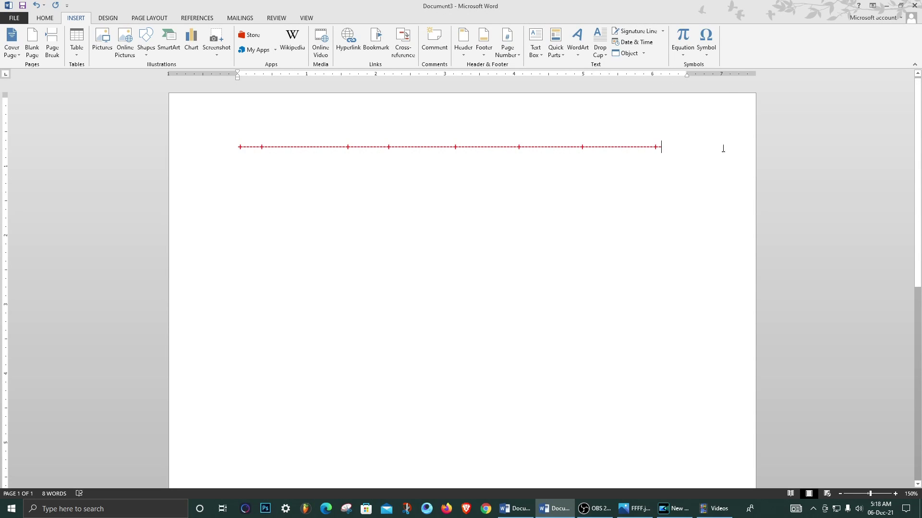
key("BackSpace")
key("BackSpace")
type("+")
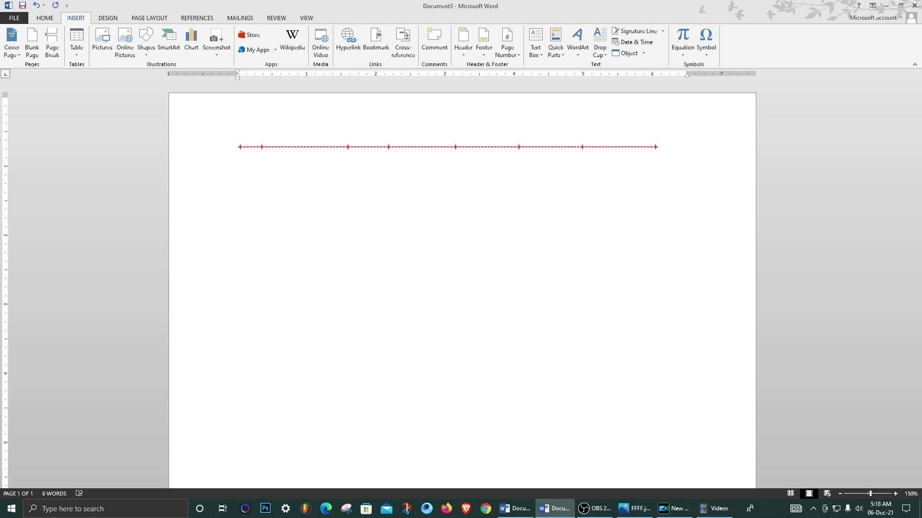
key("Return")
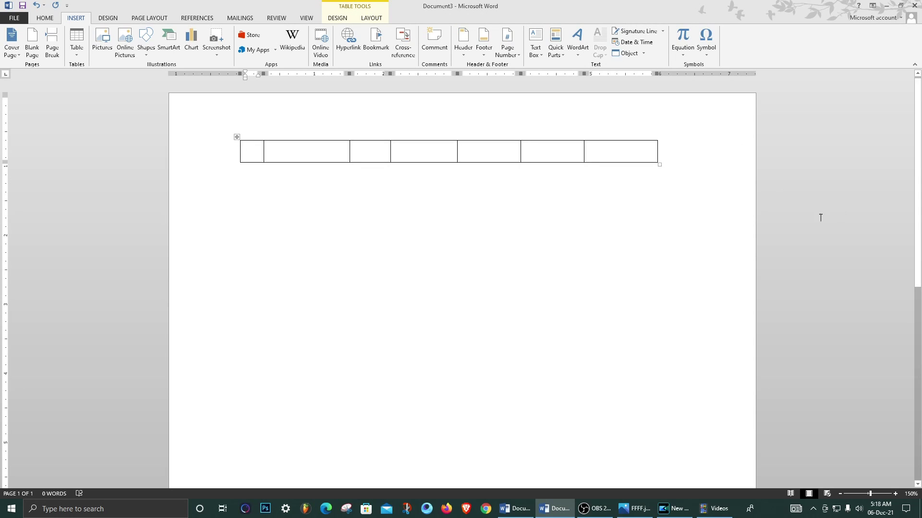
Step: Delete the seven-column table and add two blank lines at the start of the document
left_click_drag(679, 169, 437, 169)
key("Delete")
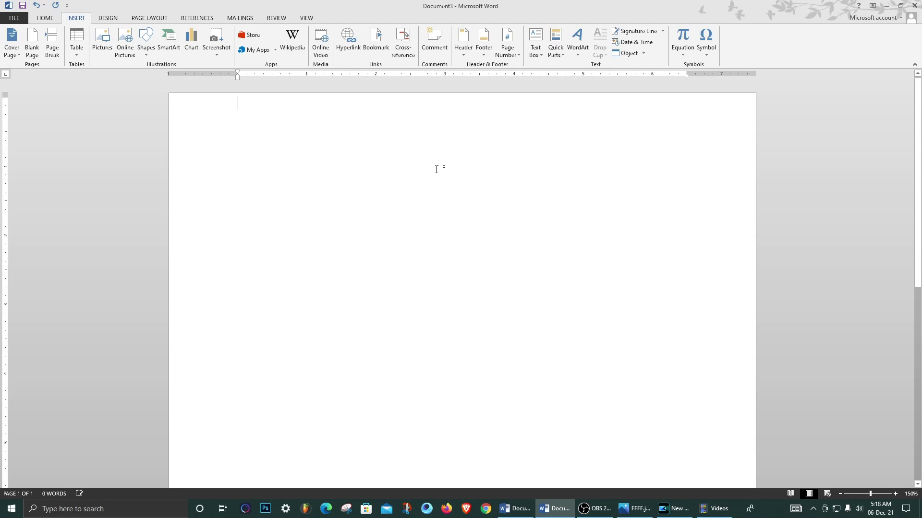
key("Return")
key("Return")
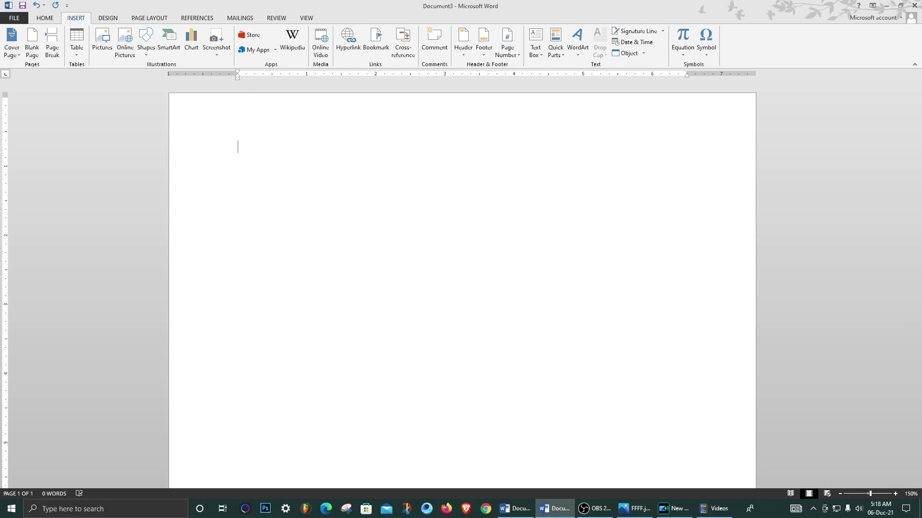
Step: Create a one-row, six-column table from a line of plus signs joined by hyphens
type("+------------+-")
type("----------------------+-")
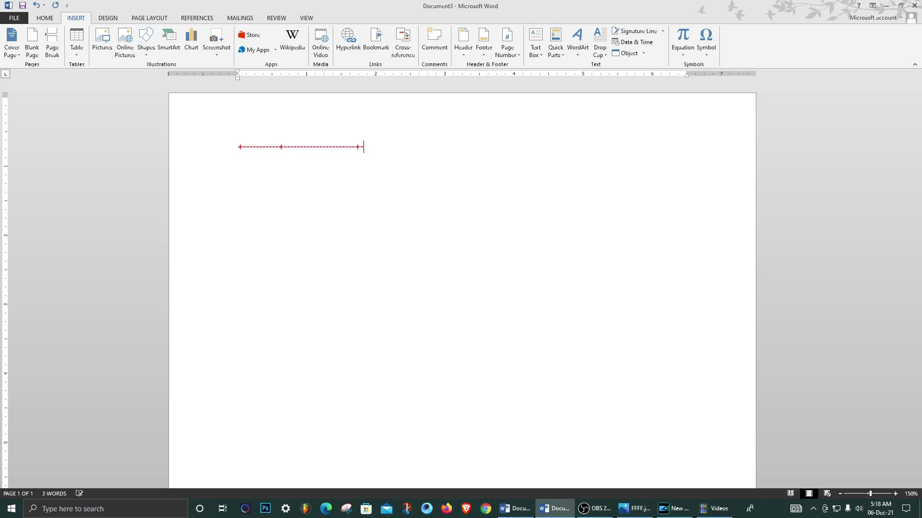
type("----------------------+------------------------+-----------------------+-")
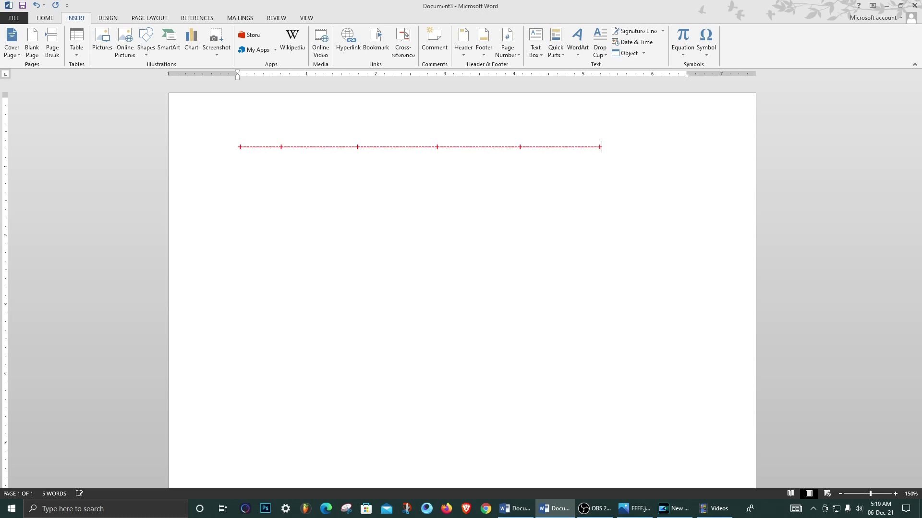
type("---------------+--------------")
key("BackSpace")
key("BackSpace")
key("BackSpace")
key("BackSpace")
key("BackSpace")
key("BackSpace")
key("BackSpace")
key("BackSpace")
key("BackSpace")
key("BackSpace")
key("BackSpace")
key("BackSpace")
key("BackSpace")
key("BackSpace")
type("-+")
key("Return")
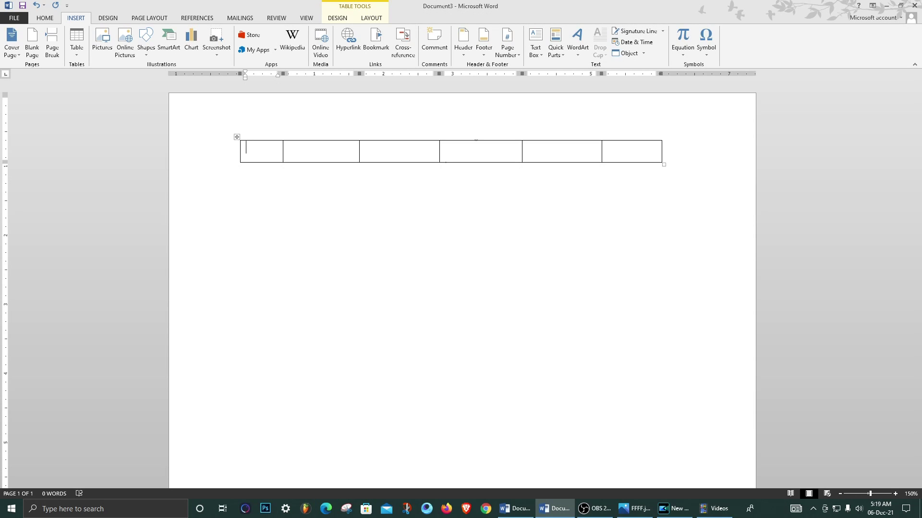
Step: Insert a column to the left of the table's last column and undo the insertion
right_click(622, 137)
left_click(616, 154)
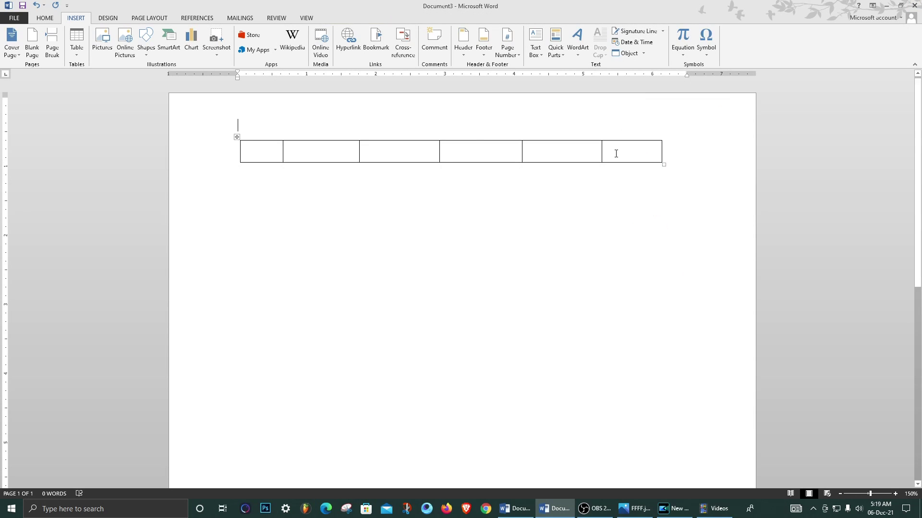
right_click(616, 154)
mouse_move(667, 256)
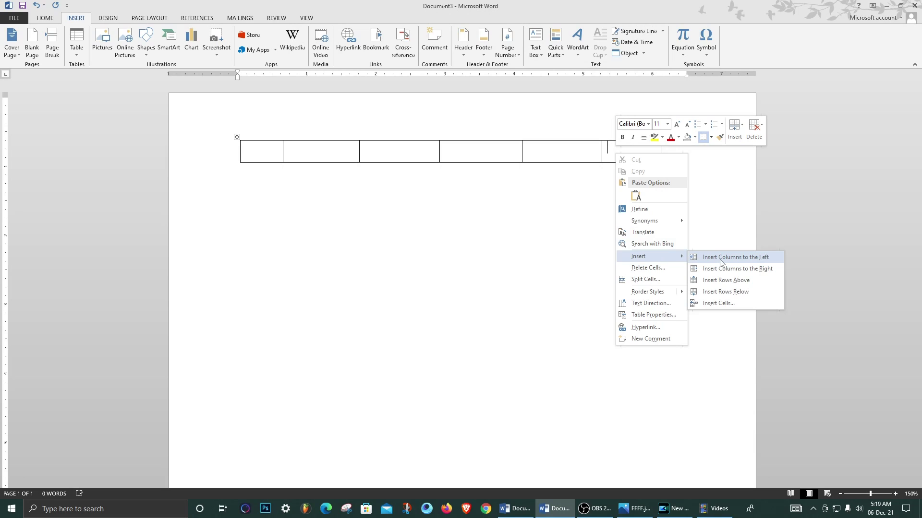
left_click(720, 259)
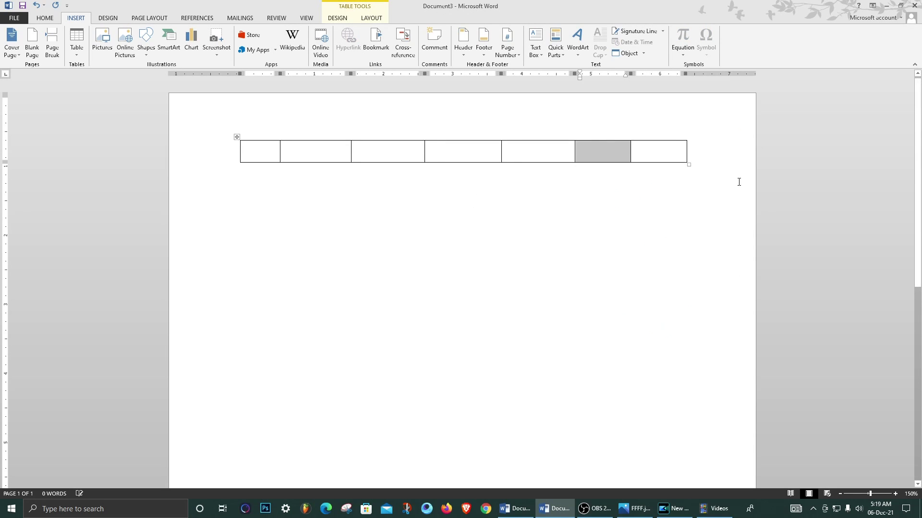
key("ctrl+z")
Step: Insert a second row below the table's only row
right_click(631, 158)
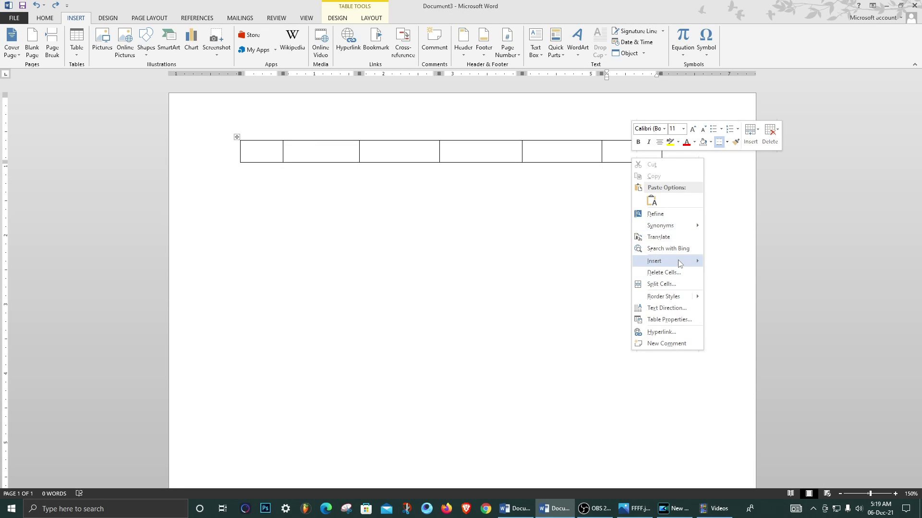
mouse_move(678, 260)
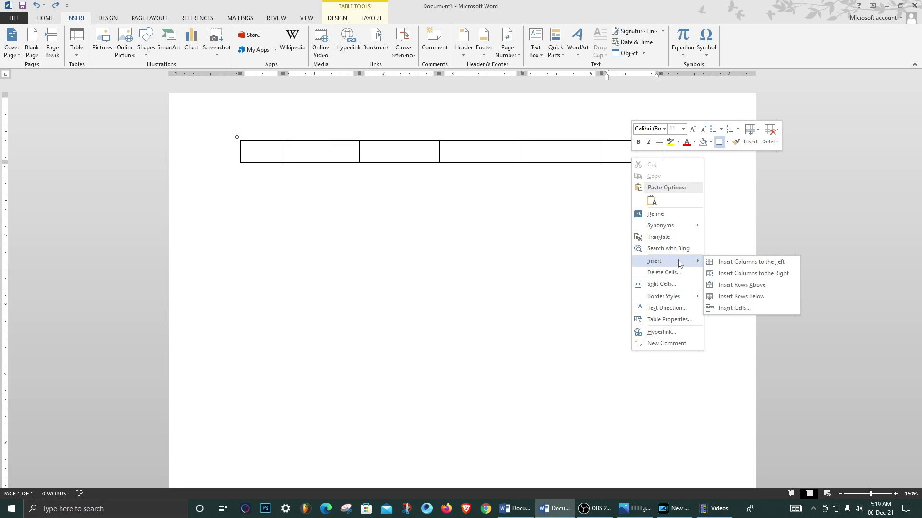
left_click(762, 296)
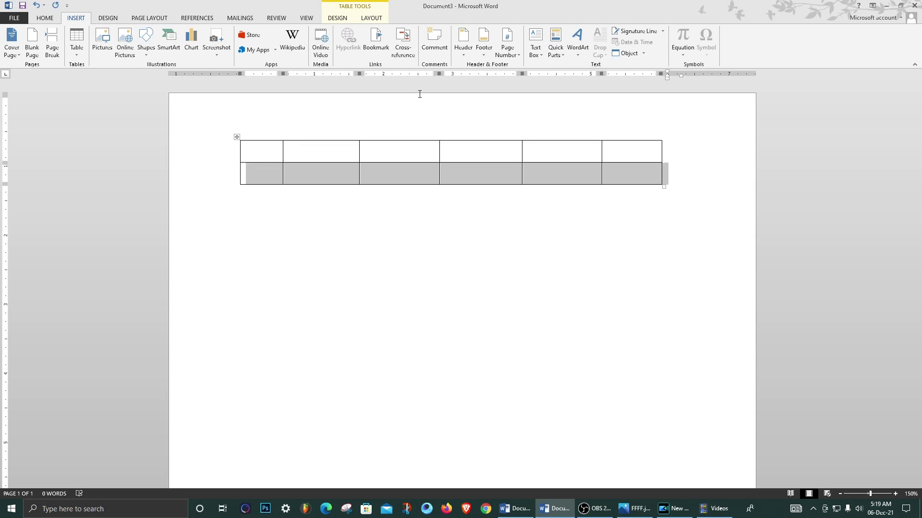
Step: Switch to Document1 and insert a blank row below the last row of the marks table
left_click(516, 508)
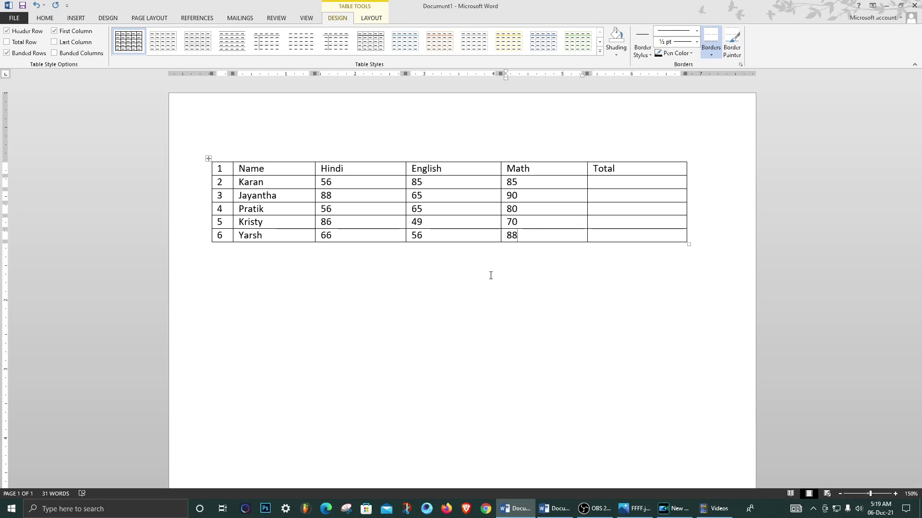
right_click(593, 240)
right_click(593, 240)
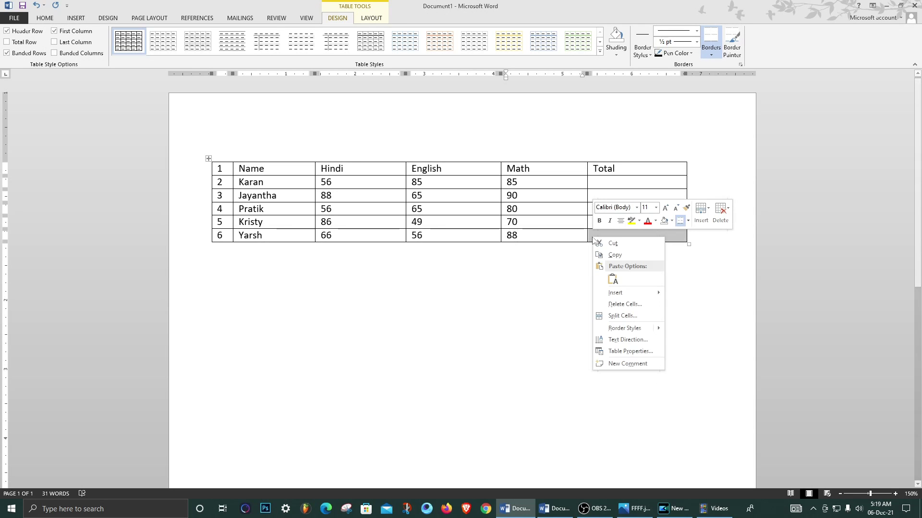
key("Escape")
left_click(611, 236)
right_click(611, 236)
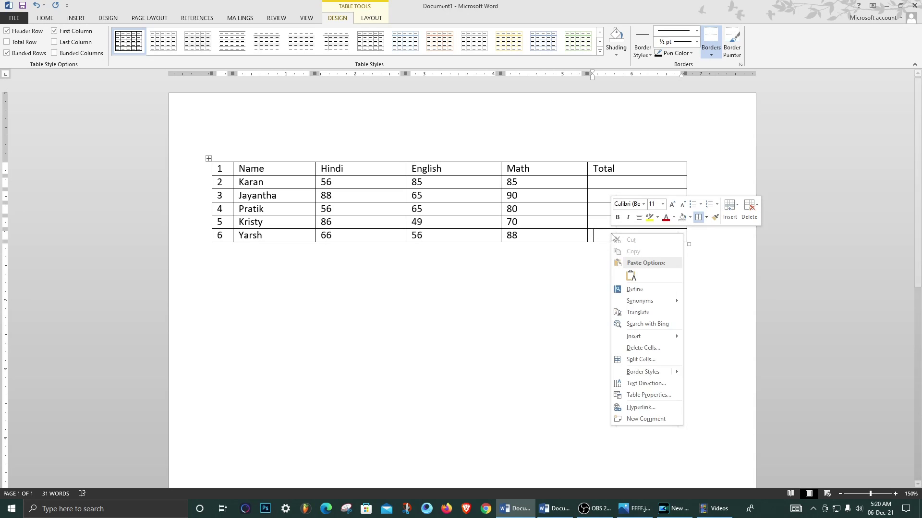
mouse_move(638, 336)
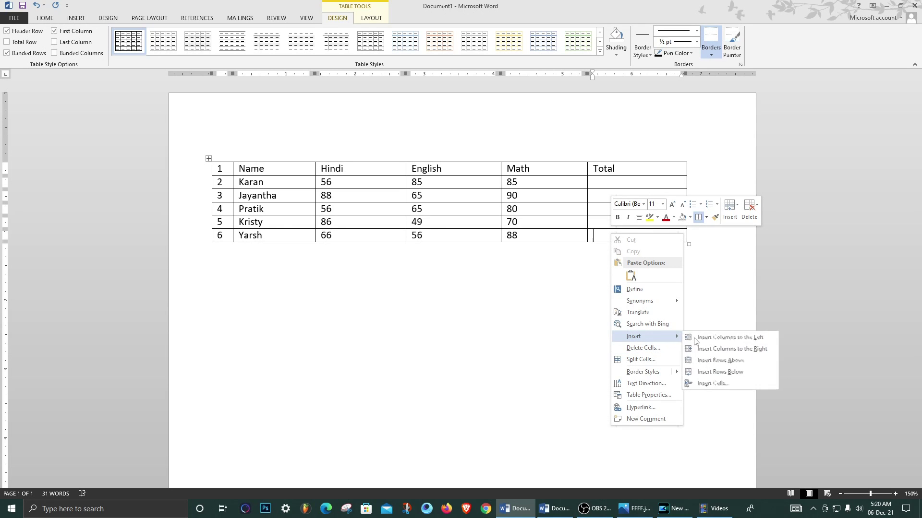
left_click(719, 372)
left_click(244, 250)
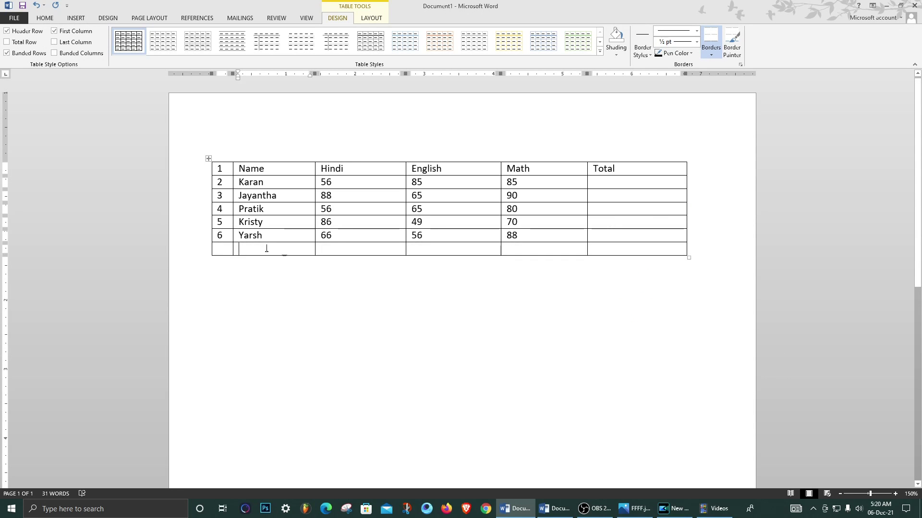
Step: Insert a calculated field with the formula =sum(left) in the Total cell of the first student's row
left_click_drag(331, 182, 309, 173)
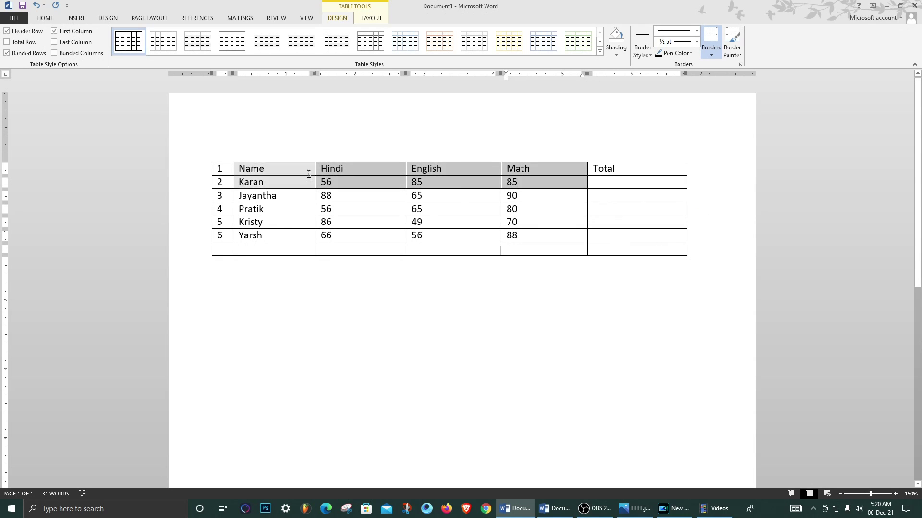
left_click(457, 202)
left_click(547, 196)
left_click_drag(542, 182, 352, 182)
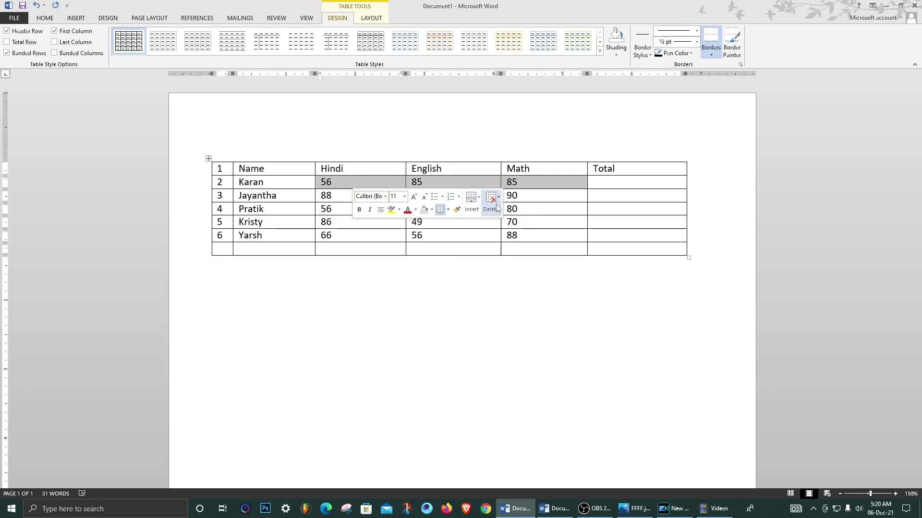
left_click(605, 185)
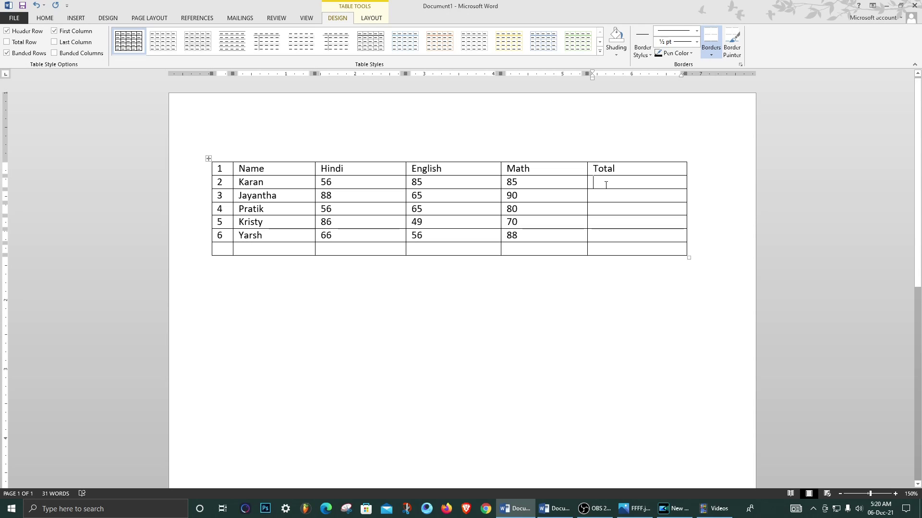
key("ctrl+F9")
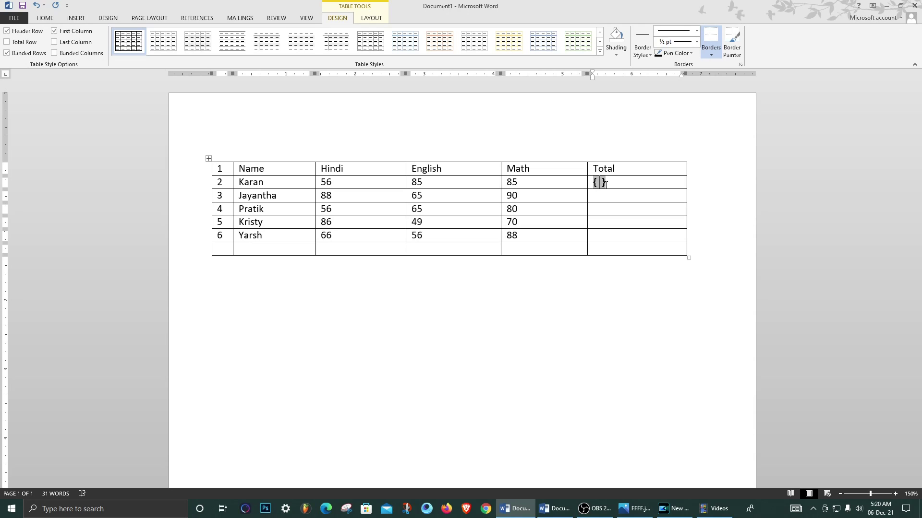
type("=sum(")
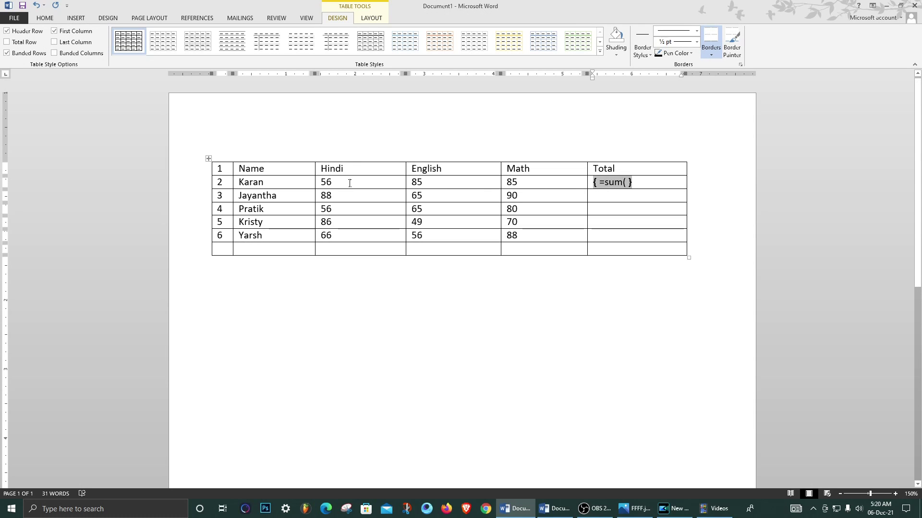
left_click_drag(324, 185, 516, 182)
left_click(627, 181)
type("left")
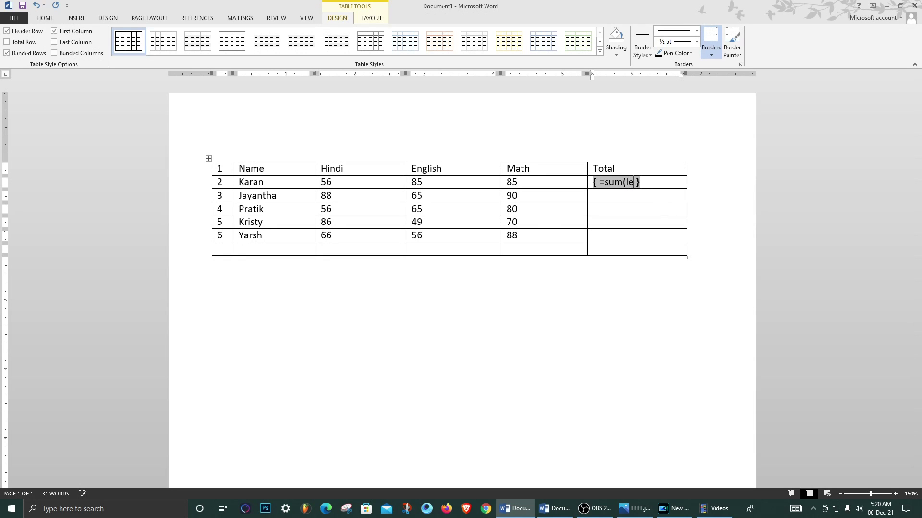
type(")")
key("F9")
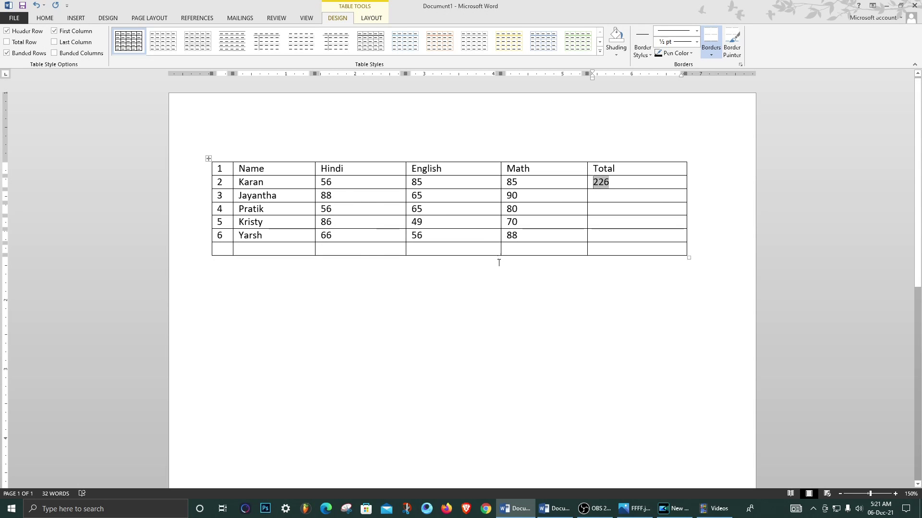
Step: Copy the first student's total field into the Total cells of the other four students
left_click(613, 187)
left_click_drag(613, 187, 594, 185)
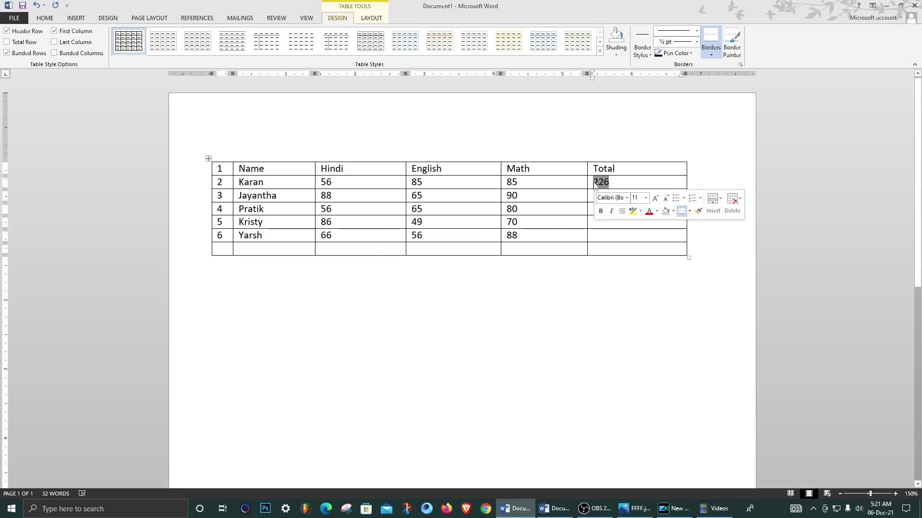
key("ctrl+c")
left_click(611, 195)
key("ctrl+v")
left_click(599, 210)
key("ctrl+v")
left_click(603, 222)
key("ctrl+v")
left_click(607, 234)
key("ctrl+v")
Step: Update the copied Total field in row 6 and compare it with that row's three marks
left_click(617, 186)
left_click_drag(616, 193, 616, 223)
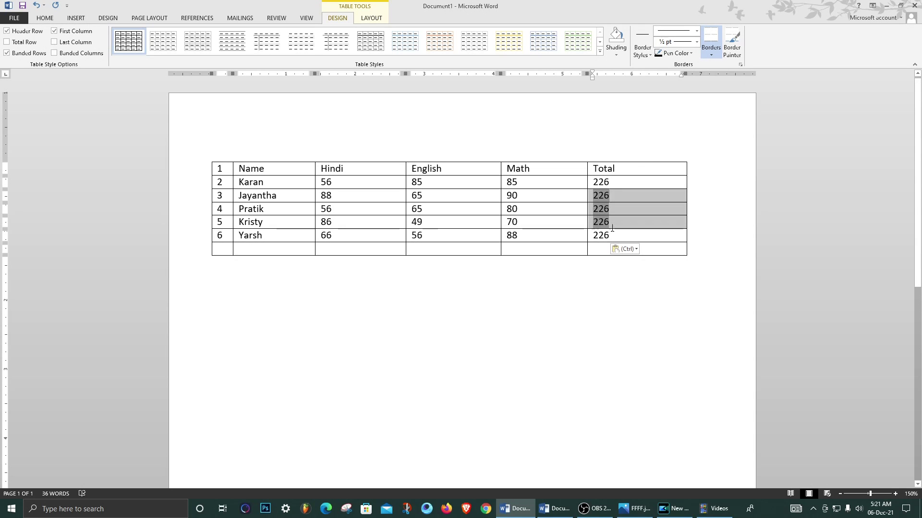
left_click(608, 196)
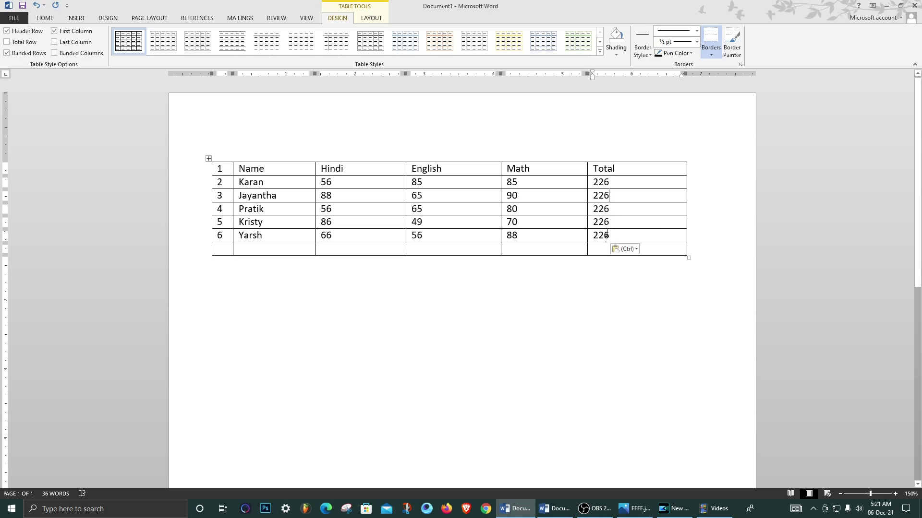
left_click_drag(611, 238, 595, 237)
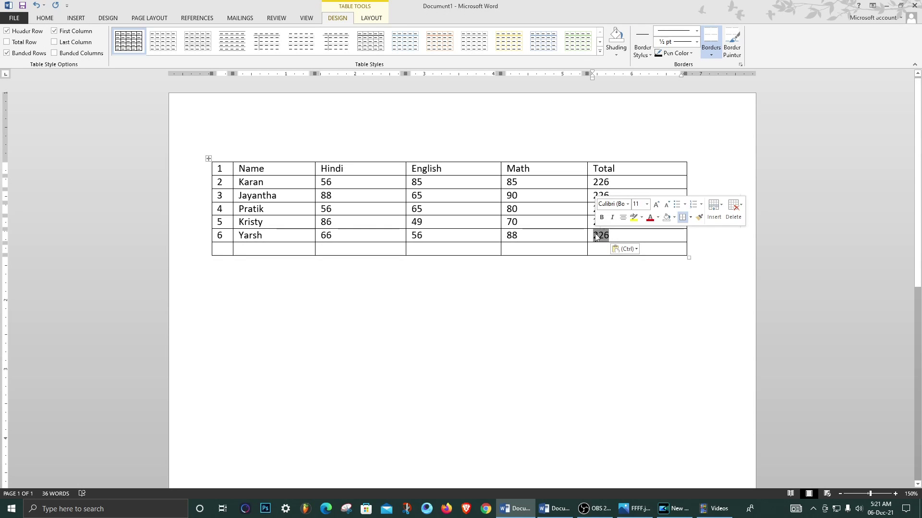
right_click(596, 236)
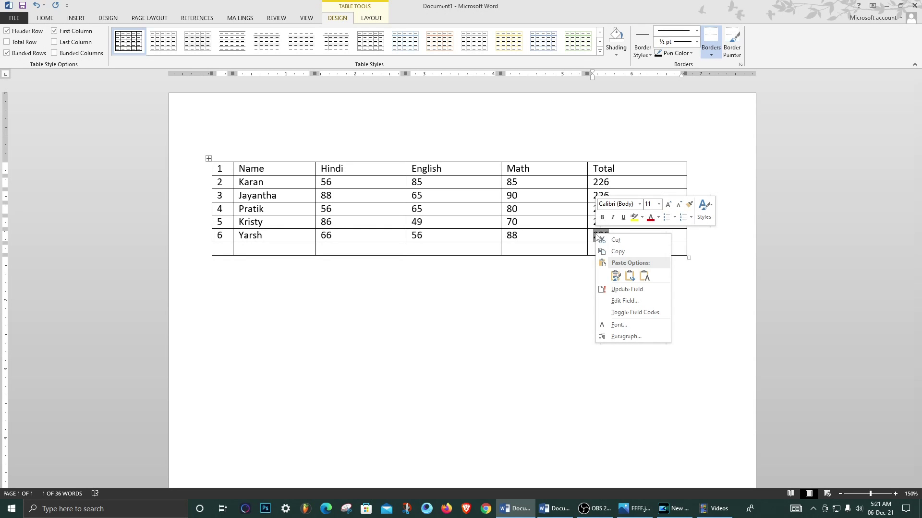
left_click(620, 290)
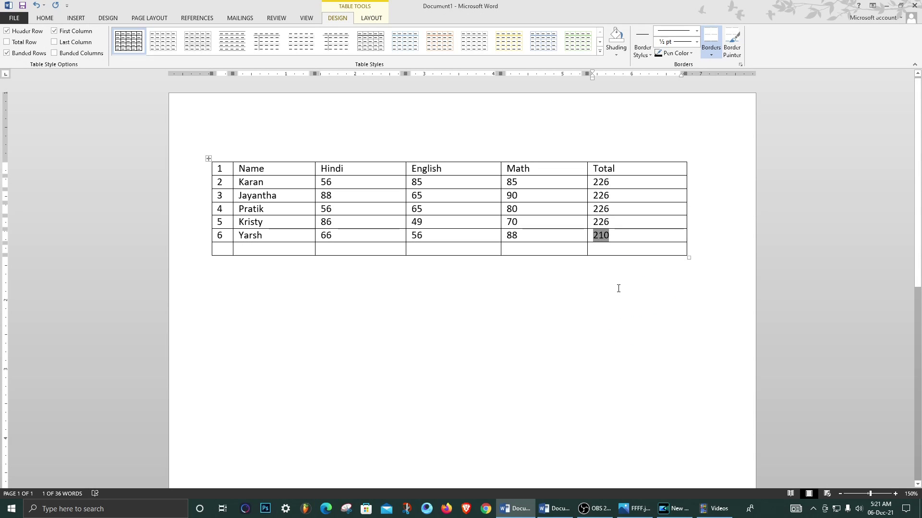
left_click(620, 239)
left_click_drag(318, 237, 560, 231)
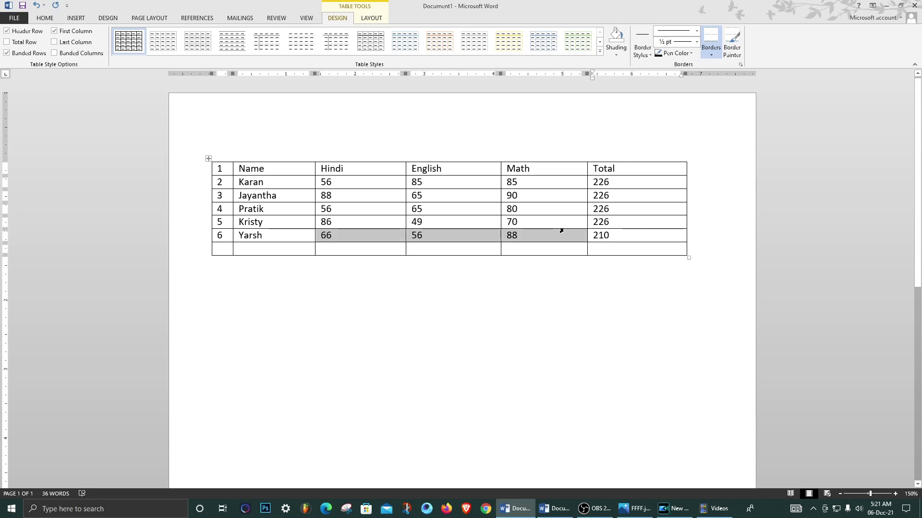
left_click(615, 231)
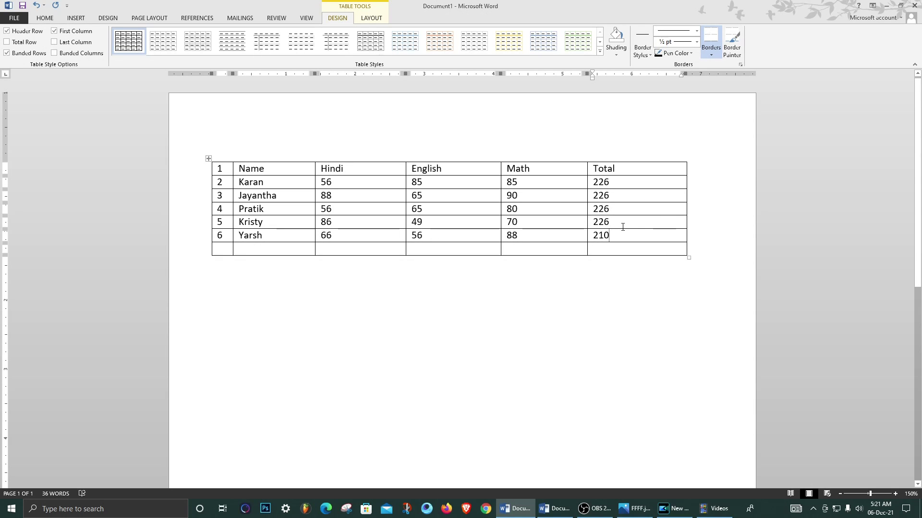
Step: Update all five students' fields in the Total column together
left_click_drag(624, 235, 591, 185)
left_click_drag(612, 236, 598, 187)
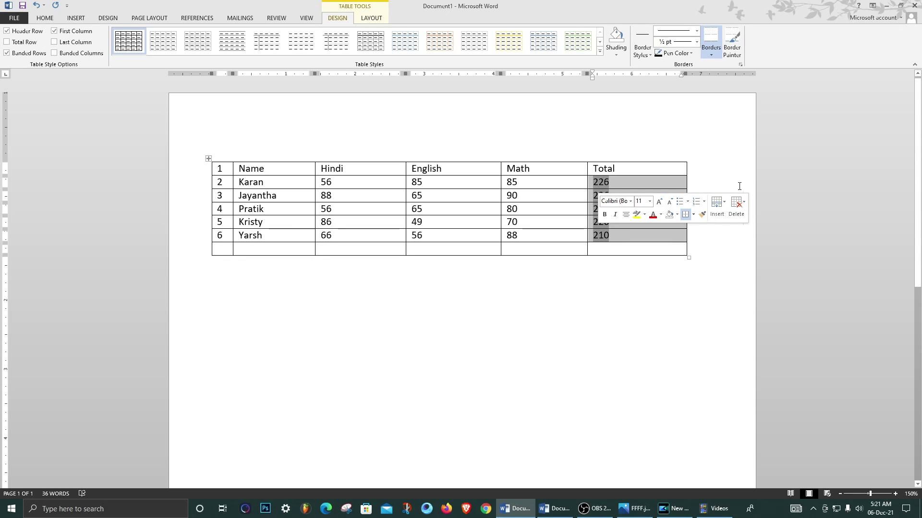
key("F9")
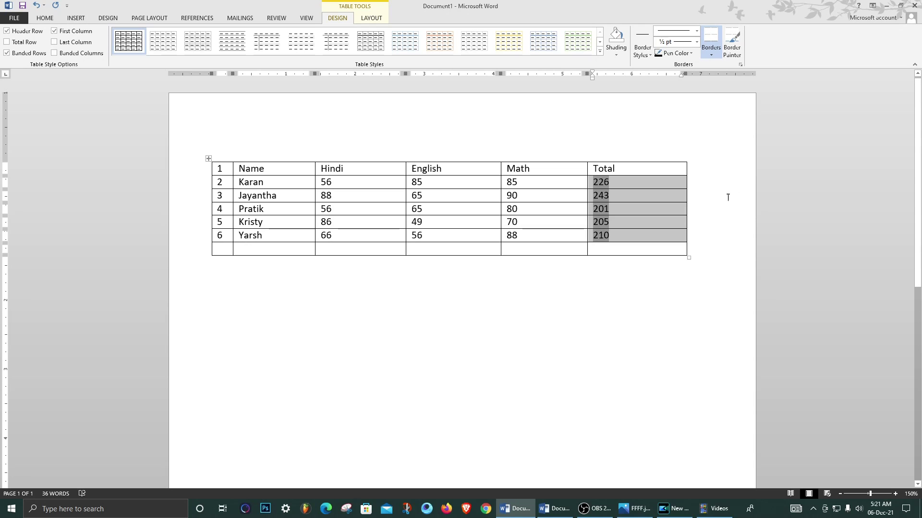
left_click(668, 208)
mouse_move(608, 185)
left_mouse_down()
mouse_move(615, 237)
mouse_move(603, 210)
mouse_move(612, 186)
left_mouse_up()
Step: Insert a calculated field with the formula =sum(above) in the blank bottom row under Hindi
left_click(340, 249)
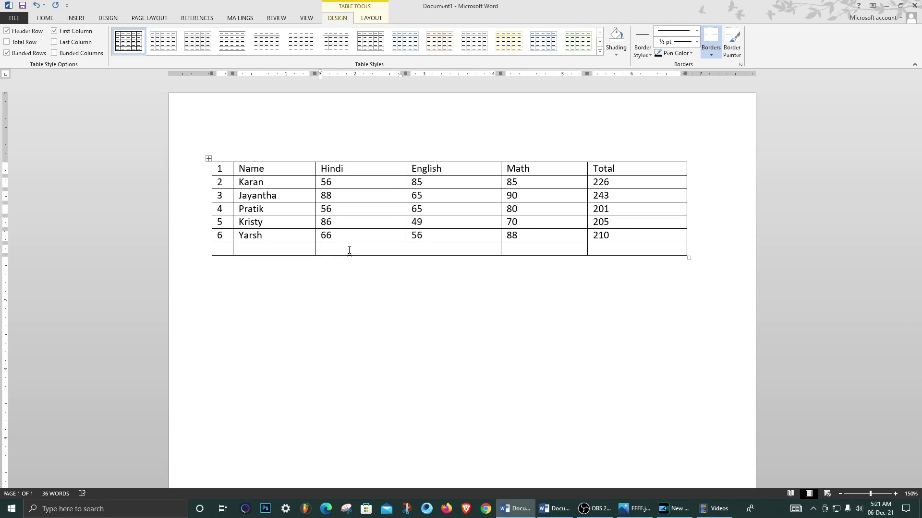
key("ctrl+F9")
type("=sum(above)")
key("F9")
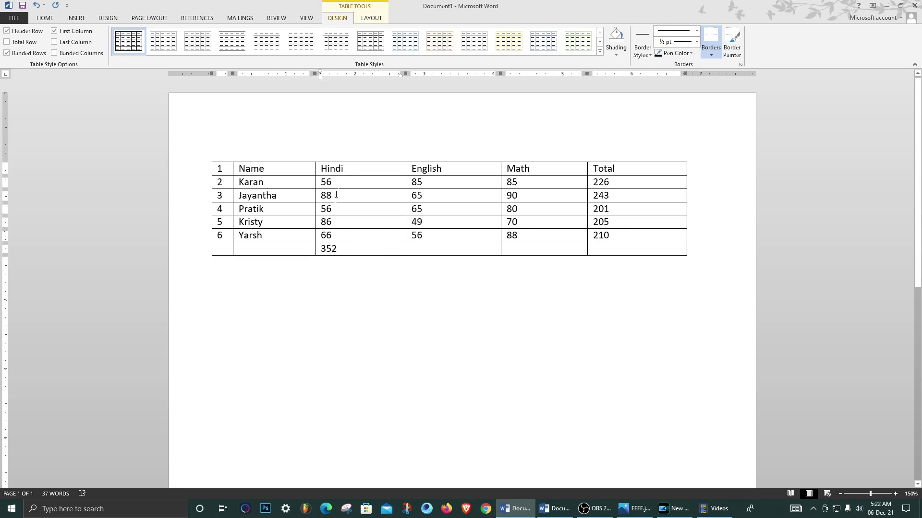
left_click_drag(336, 181, 338, 243)
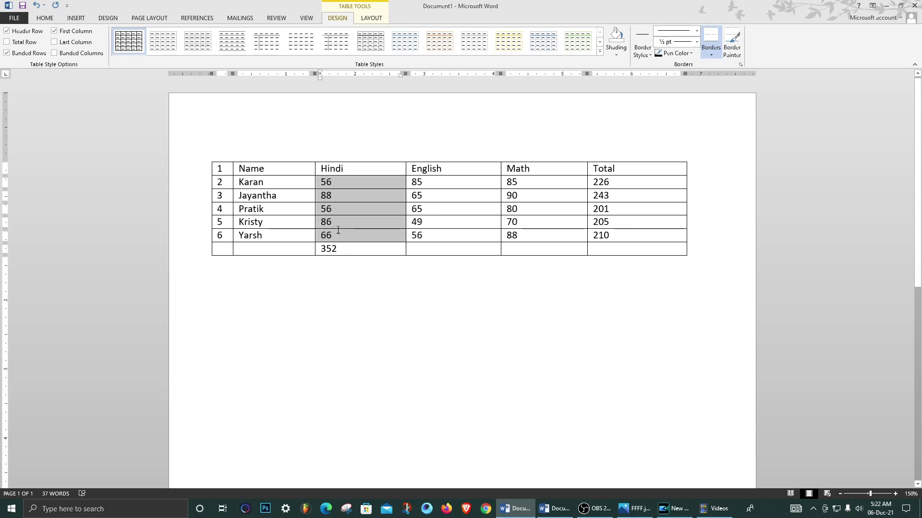
left_click(361, 243)
Step: Copy the Hindi column's sum field into the bottom cells of the English and Math columns
left_click(328, 247)
double_click(328, 248)
left_click_drag(327, 248, 469, 249)
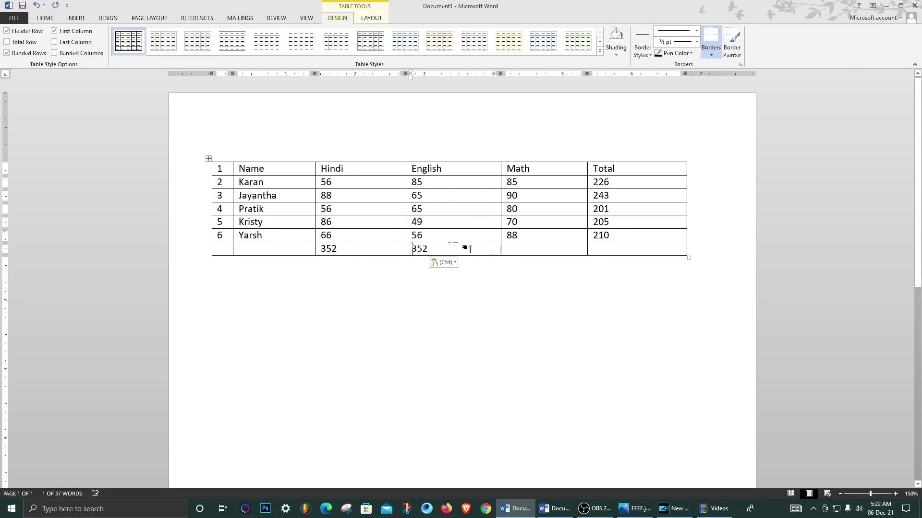
left_click(533, 251)
key("ctrl+v")
Step: Update the copied sum fields under English and Math and review the Math marks they add up
left_click_drag(531, 251, 429, 255)
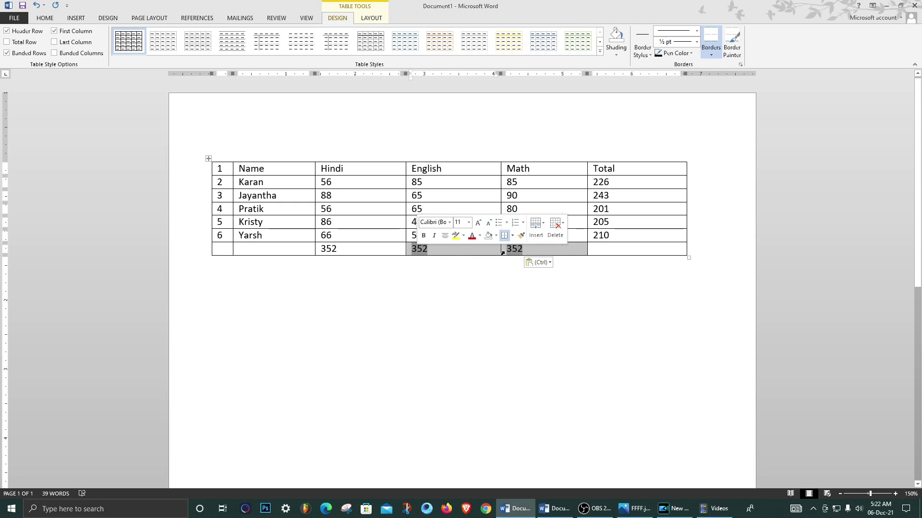
key("F5")
key("Escape")
key("F9")
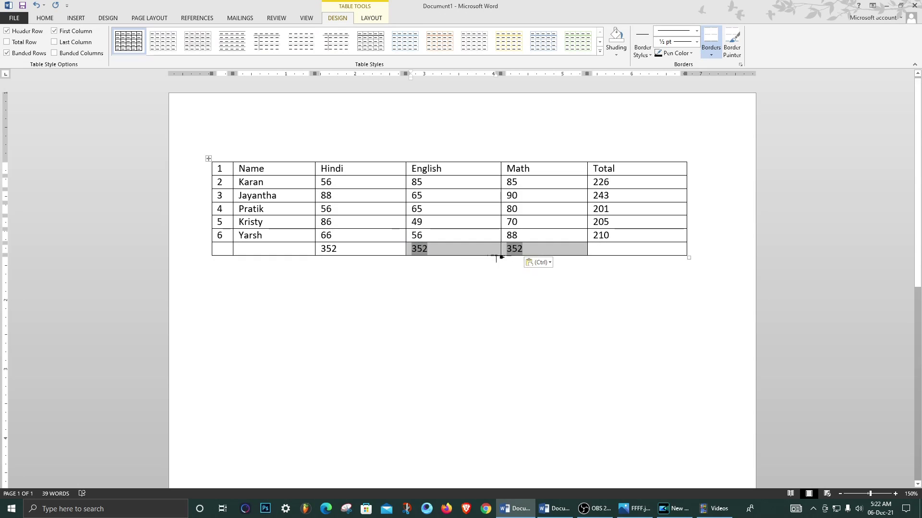
left_click(464, 253)
left_click_drag(520, 235, 504, 180)
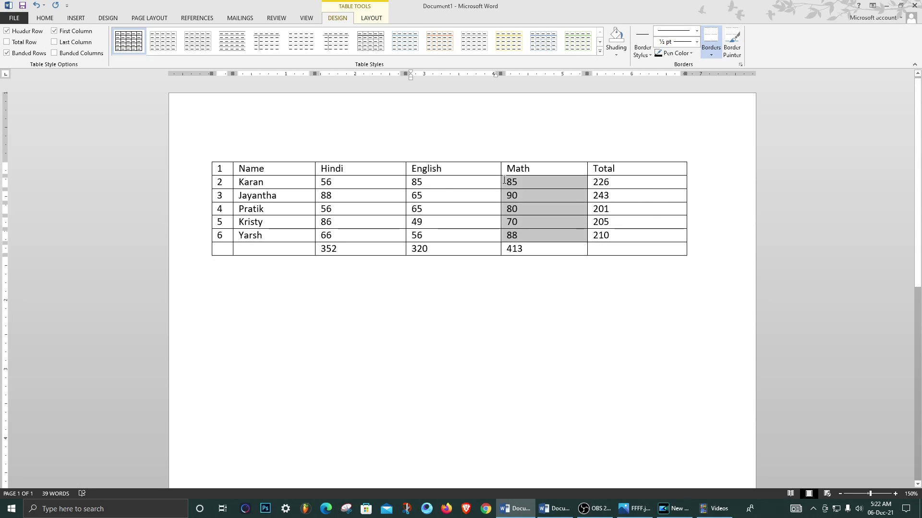
Step: Apply the orange grid table style with a solid orange header row and light orange banded rows to the marks table
left_click(660, 172)
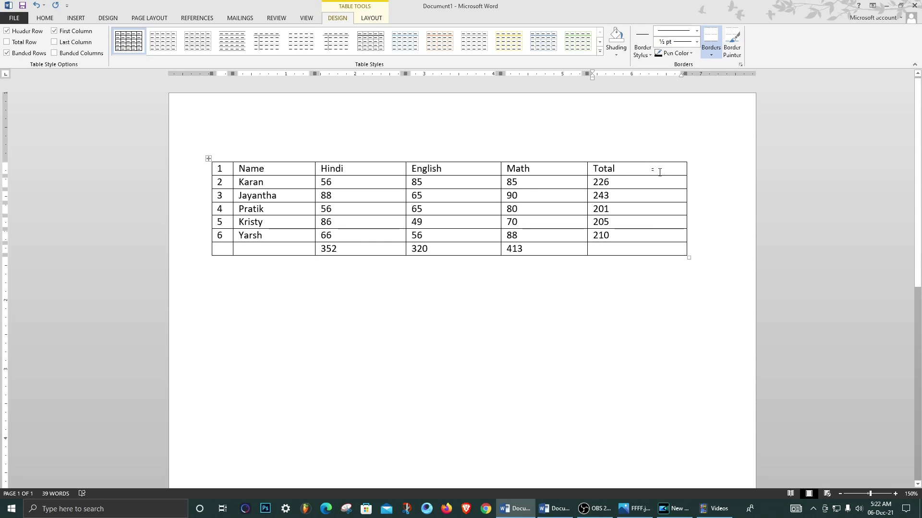
left_click(442, 45)
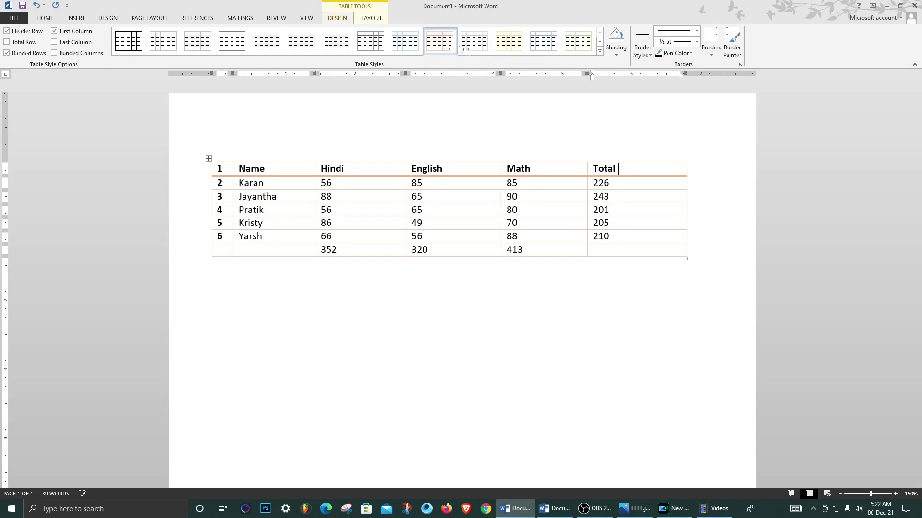
left_click(600, 51)
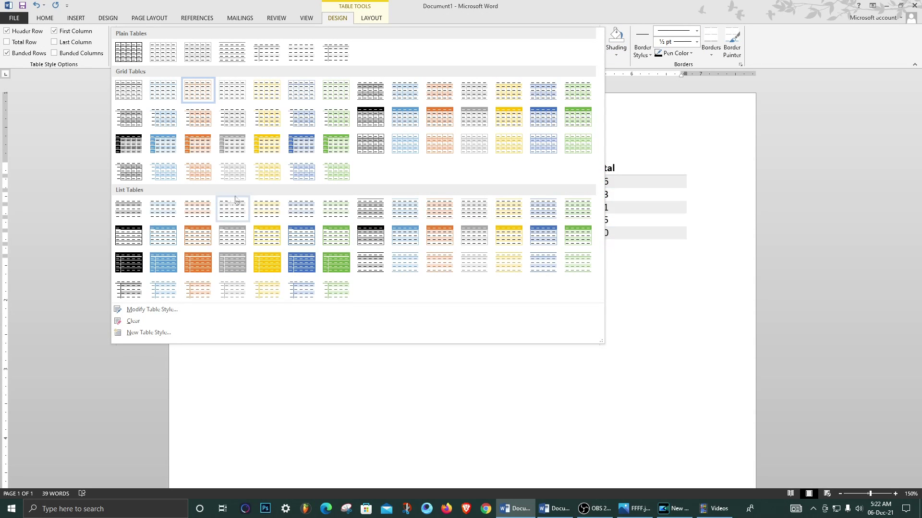
left_click(447, 128)
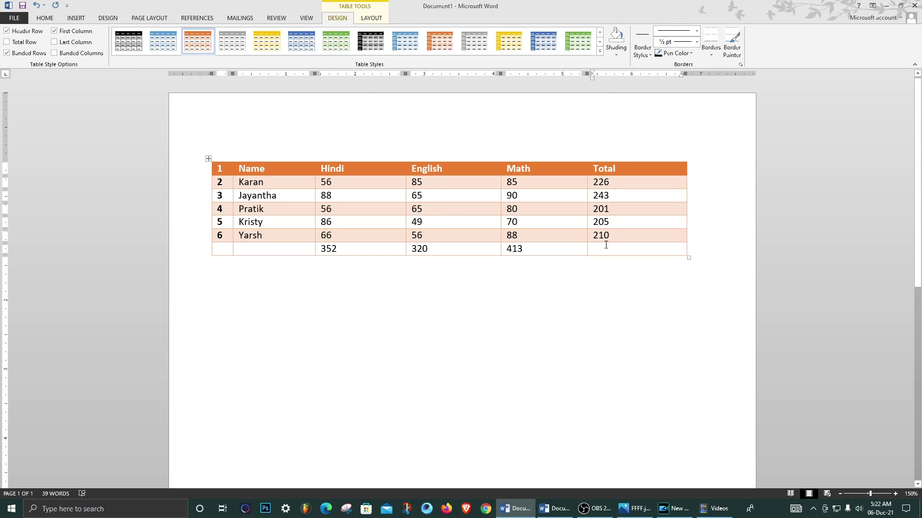
left_click(337, 123)
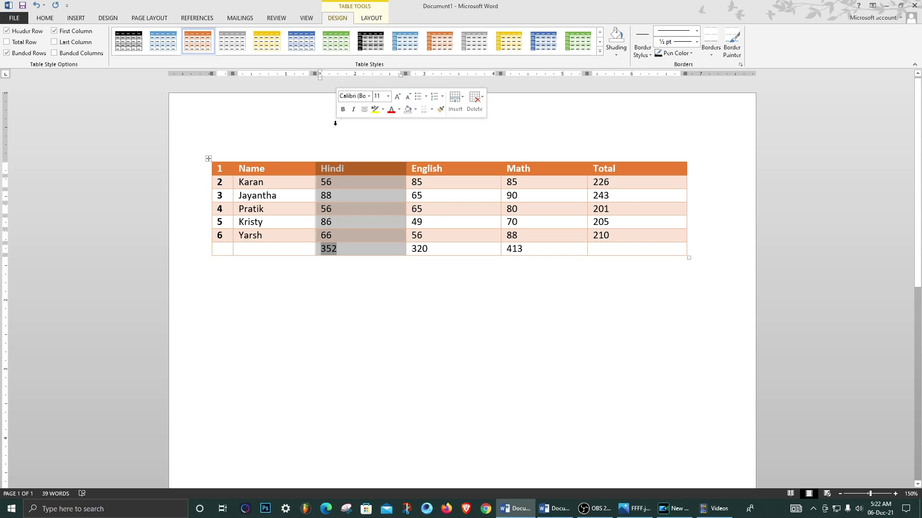
left_click(485, 194)
mouse_move(498, 163)
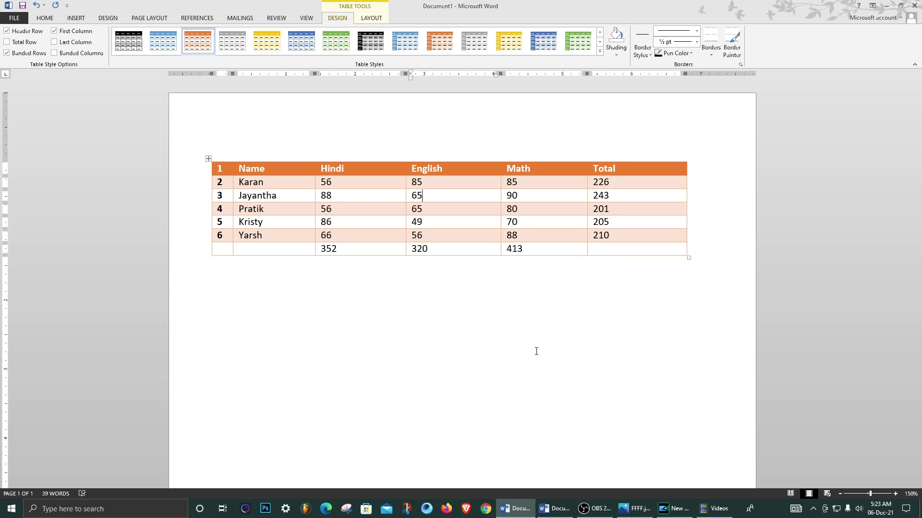
Step: Below the table, insert a neutral face from :| and a smiley face from :) on separate lines
left_click(708, 259)
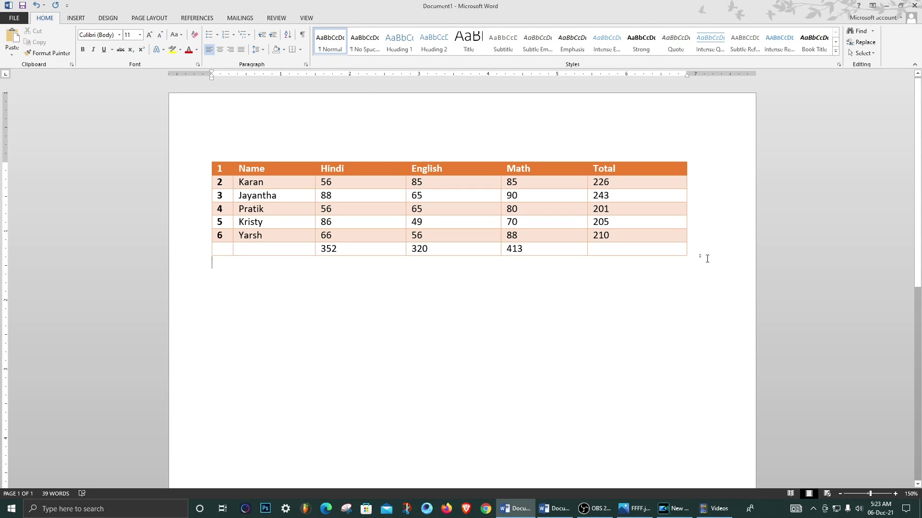
key("Return")
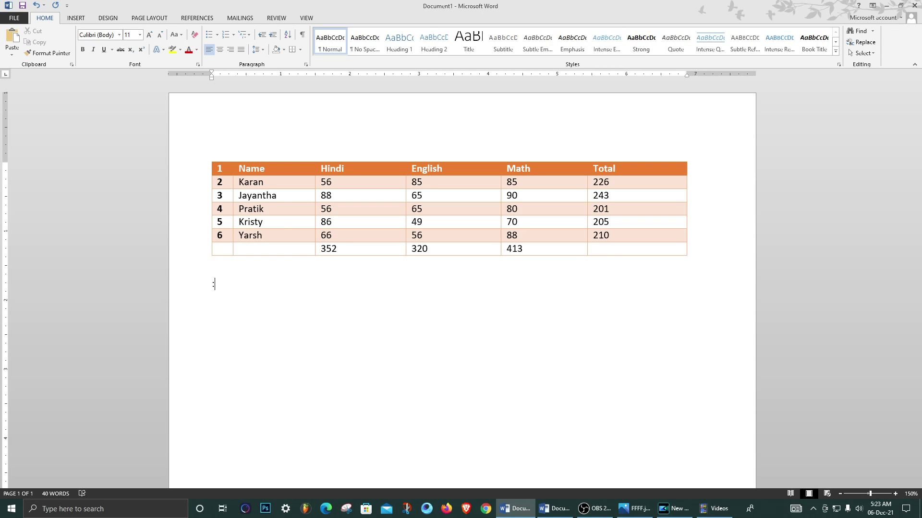
type("|")
type(":)")
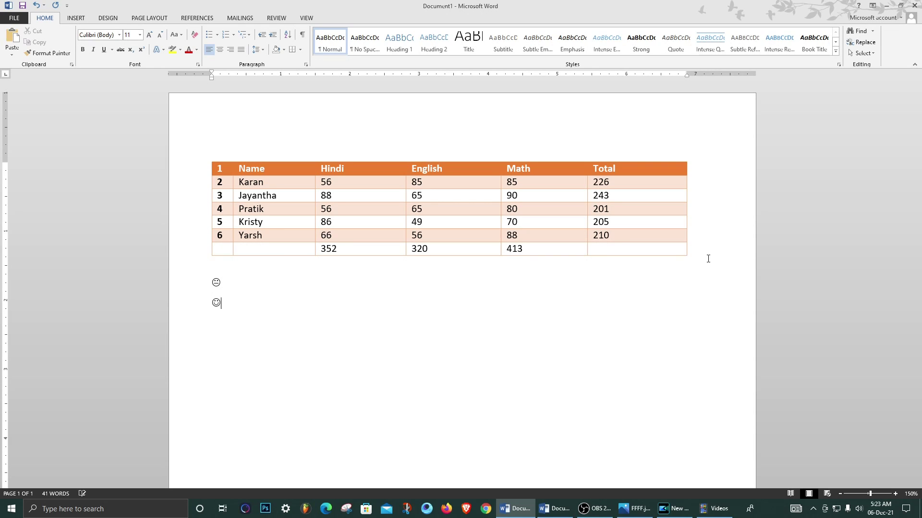